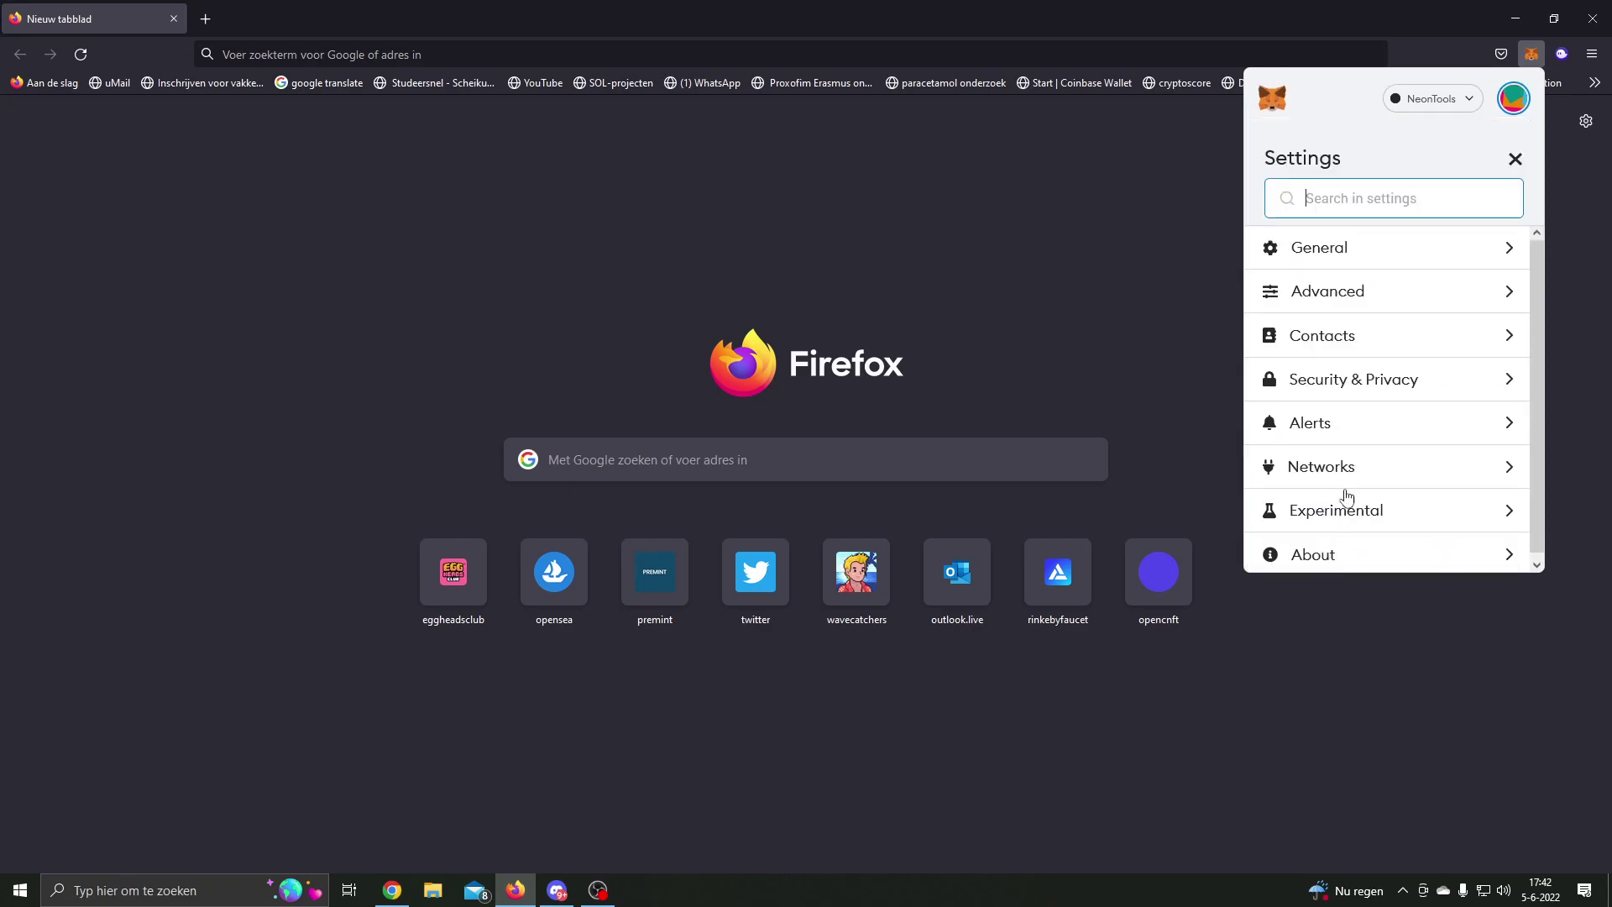
Step: Set the MetaMask theme to Dark in Experimental settings and return to the wallet overview
{"action": "left_click", "coordinate": [1355, 504]}
{"action": "scroll", "coordinate": [1333, 396], "scroll_direction": "down", "scroll_amount": 2}
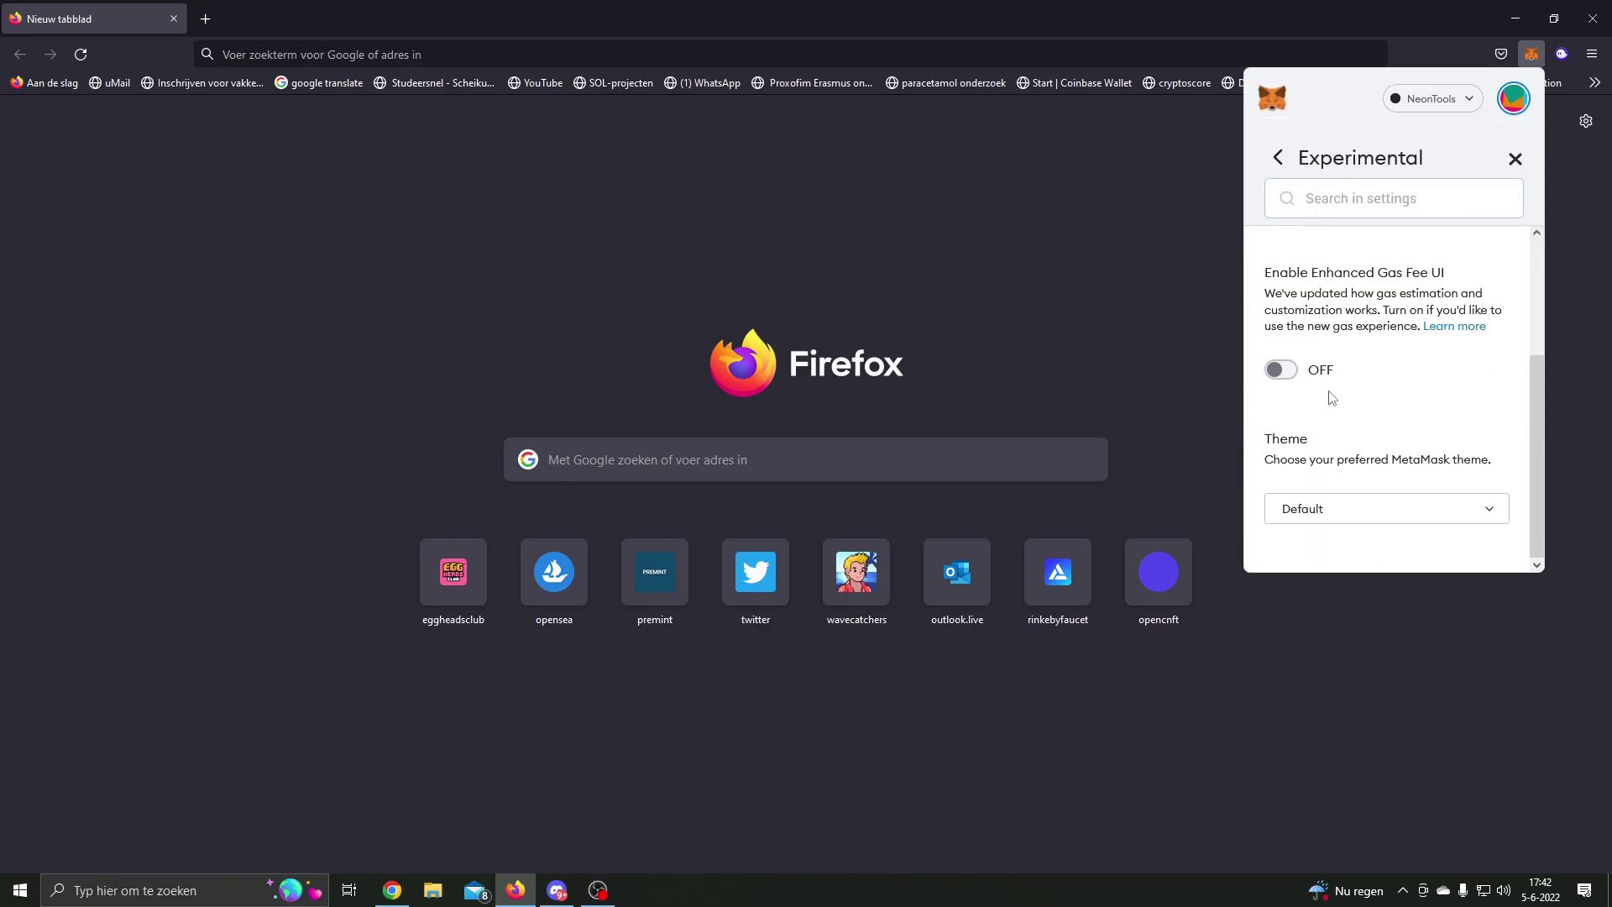
{"action": "left_click", "coordinate": [1330, 514]}
{"action": "left_click", "coordinate": [1425, 441]}
{"action": "scroll", "coordinate": [1418, 430], "scroll_direction": "up", "scroll_amount": 2}
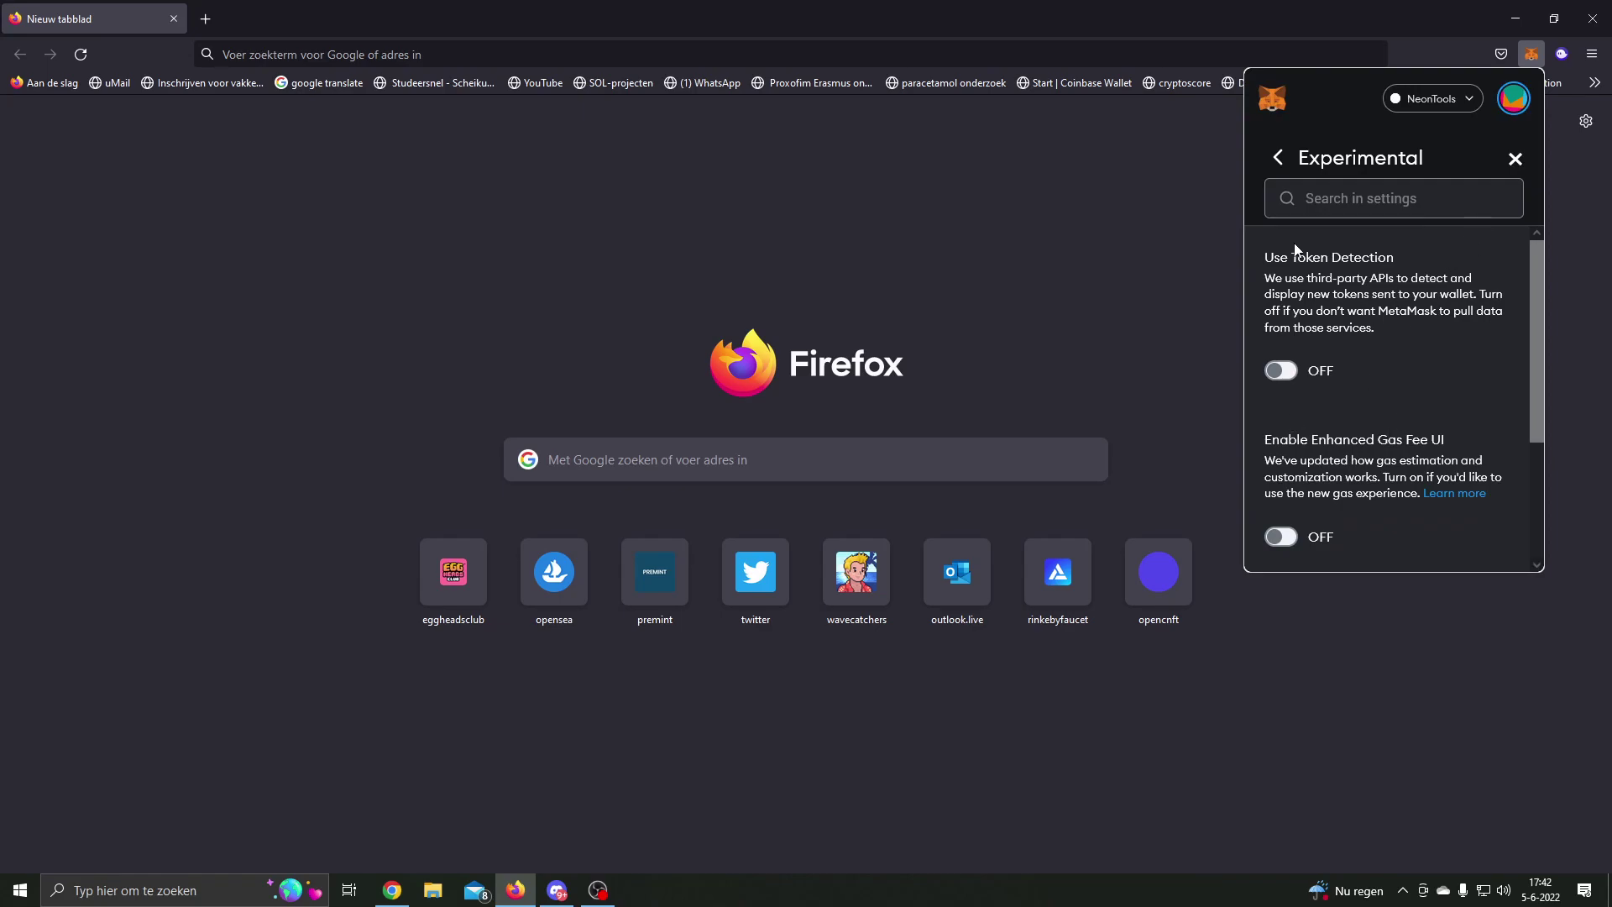
{"action": "left_click", "coordinate": [1280, 159]}
{"action": "left_click", "coordinate": [1516, 103]}
{"action": "left_click", "coordinate": [1509, 104]}
{"action": "left_click", "coordinate": [1273, 103]}
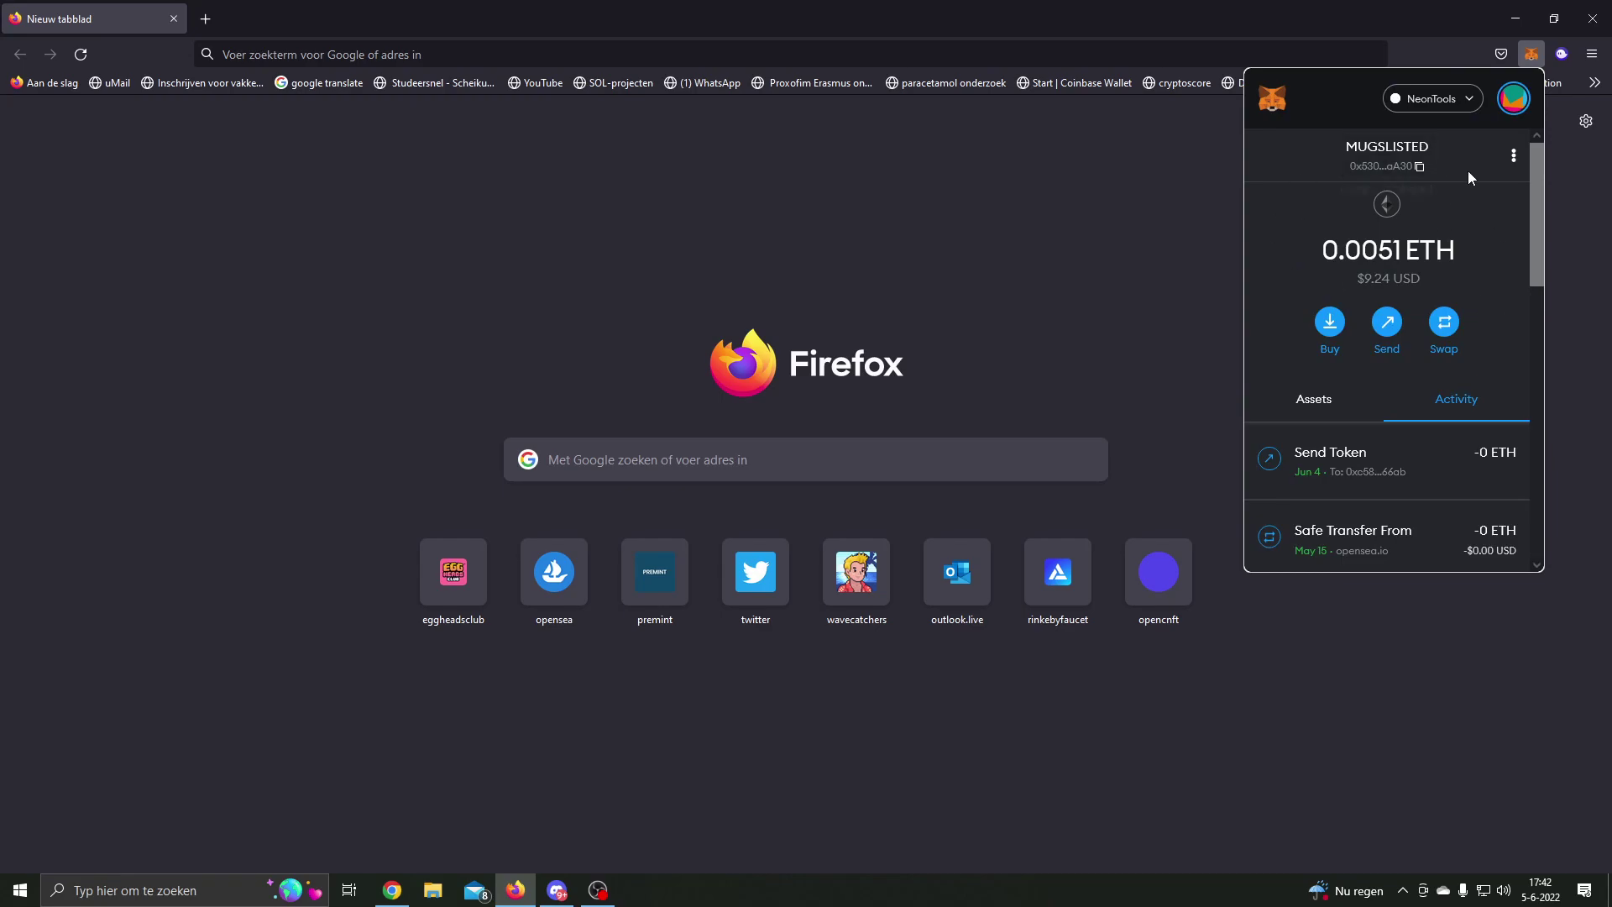
Step: Turn on Enable Enhanced Gas Fee UI in Experimental settings and close Settings
{"action": "left_click", "coordinate": [1516, 101]}
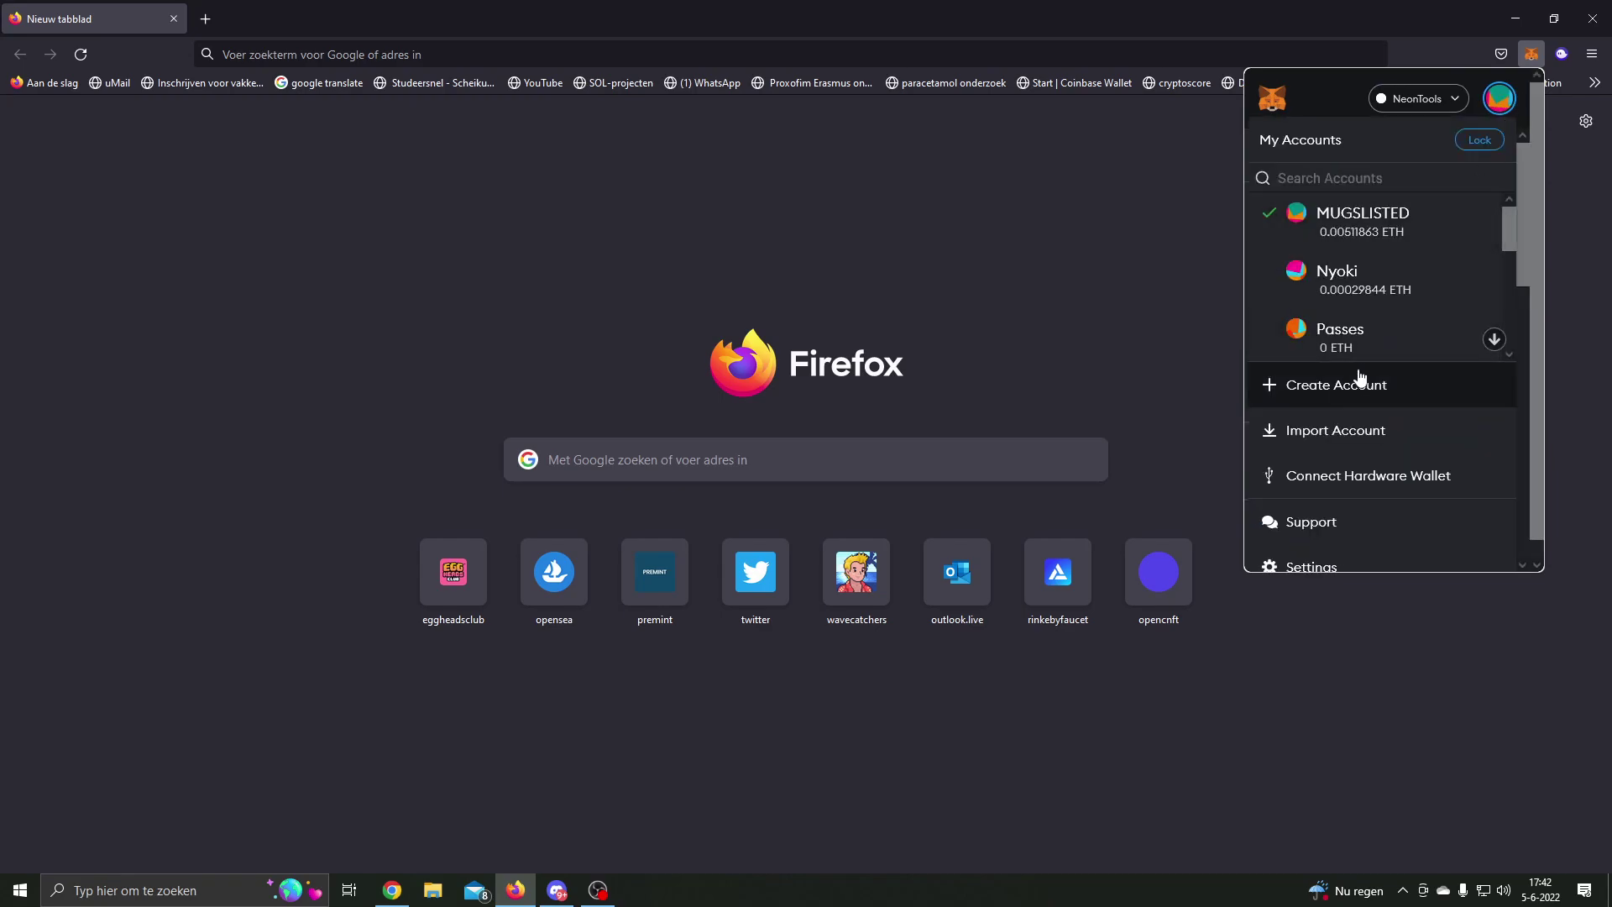
{"action": "scroll", "coordinate": [1310, 503], "scroll_direction": "down", "scroll_amount": 1}
{"action": "left_click", "coordinate": [1320, 552]}
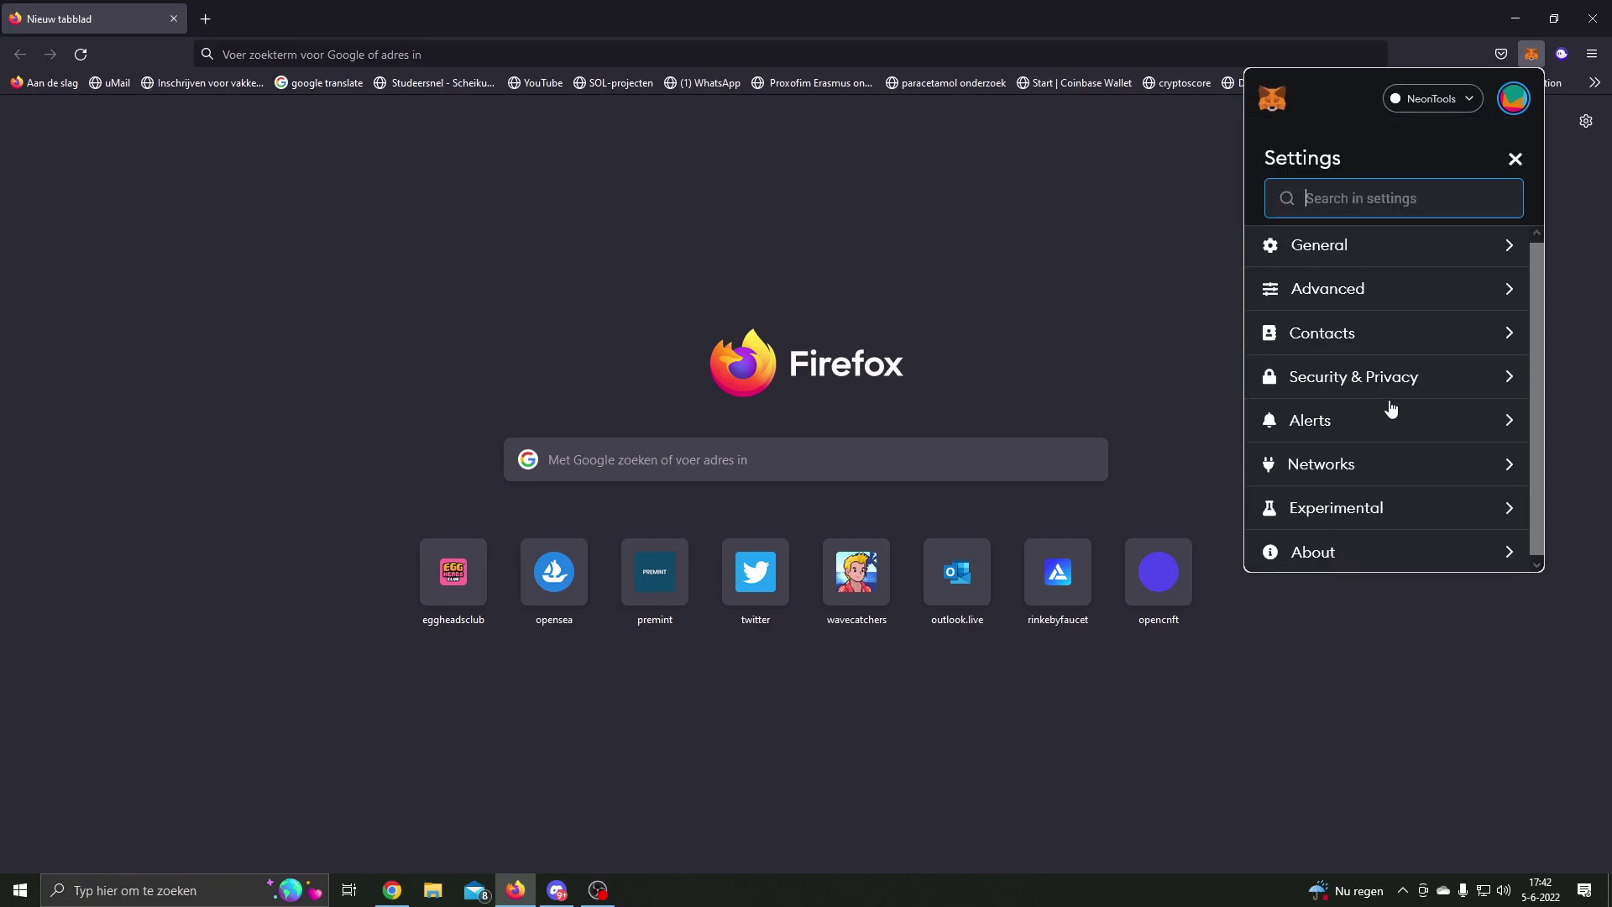
{"action": "left_click", "coordinate": [1349, 513]}
{"action": "scroll", "coordinate": [1354, 401], "scroll_direction": "down", "scroll_amount": 2}
{"action": "scroll", "coordinate": [1358, 408], "scroll_direction": "down", "scroll_amount": 1}
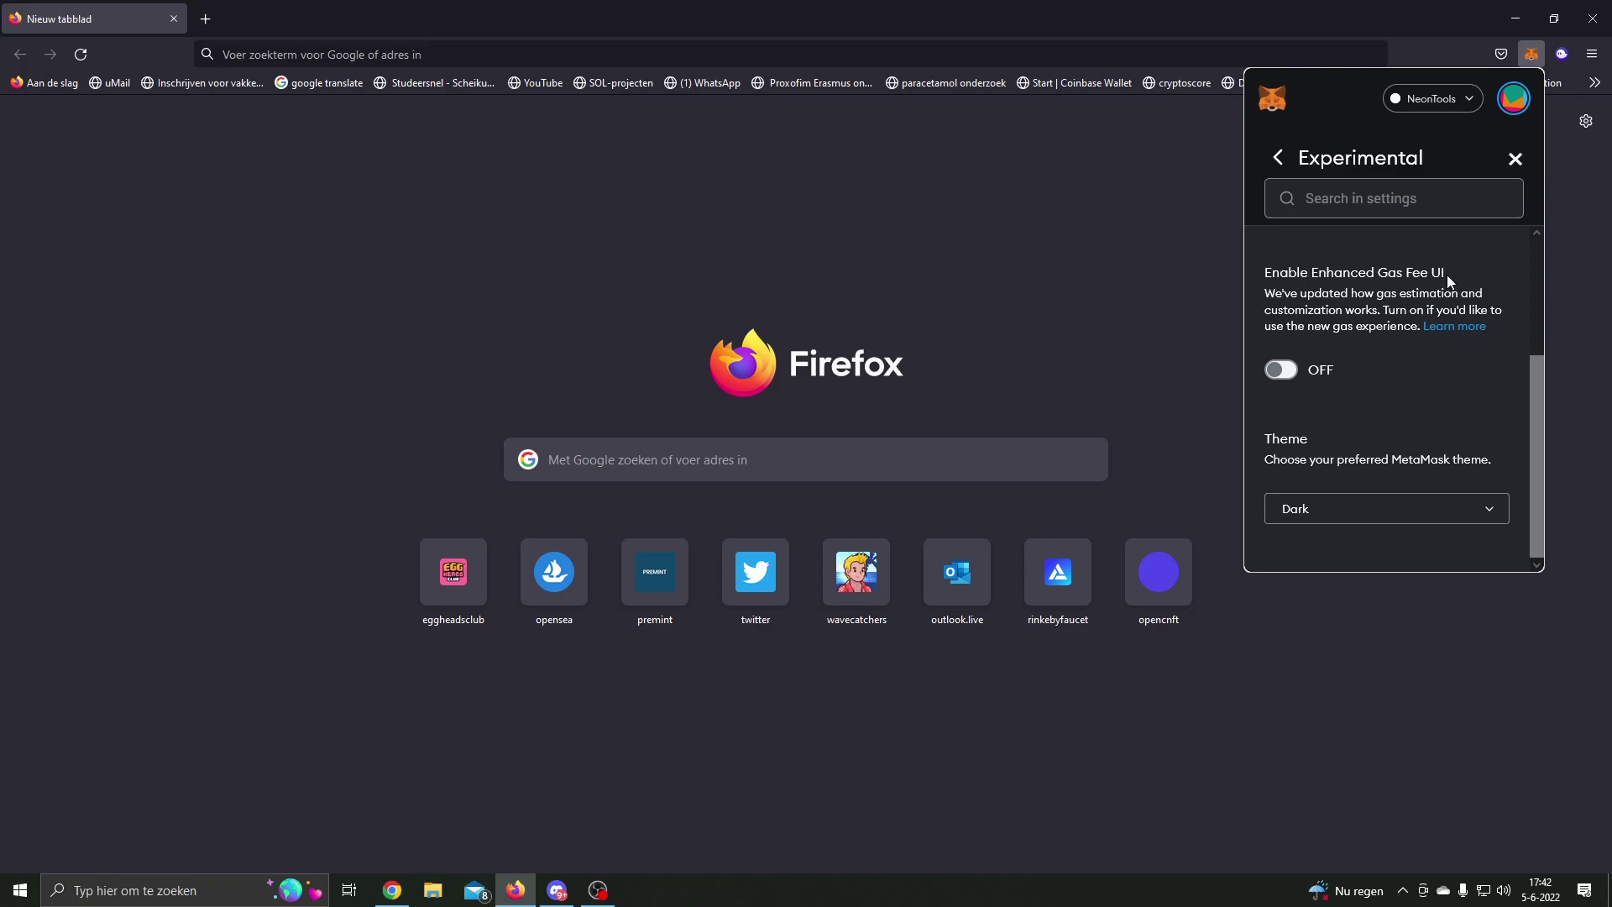
{"action": "left_click", "coordinate": [1293, 369]}
{"action": "left_click", "coordinate": [1515, 160]}
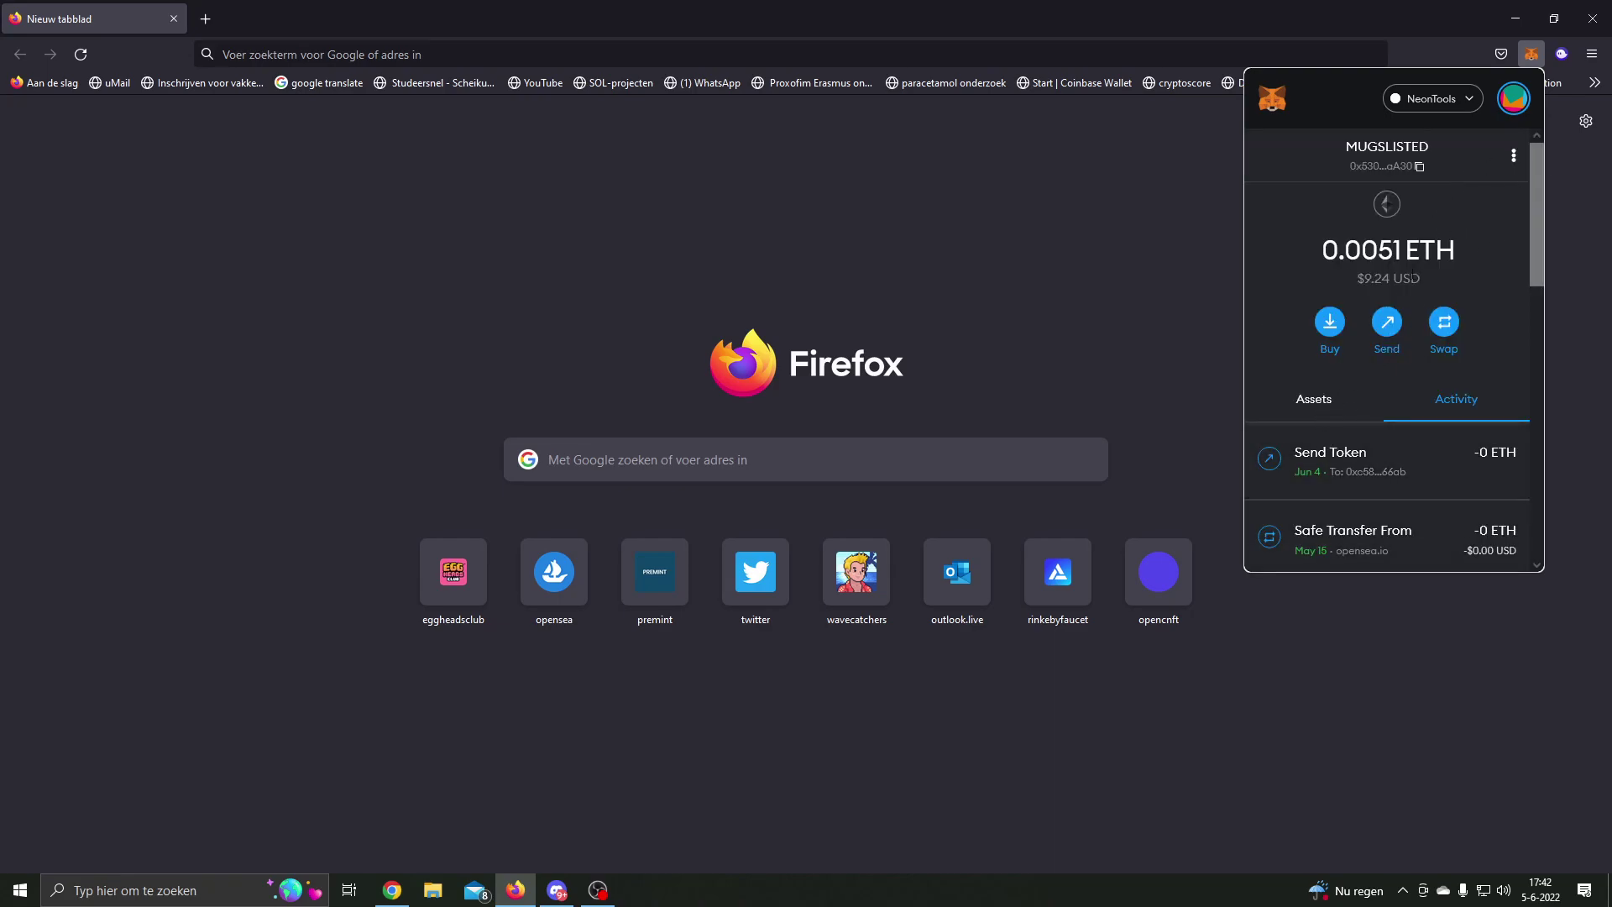
Step: Send 0.00001 ETH to the pasted recipient address and proceed to the confirmation screen
{"action": "left_click", "coordinate": [1386, 325]}
{"action": "type", "text": "0x29739a7D12ccCC0b59F9c9A1CA98998661E216Eb"}
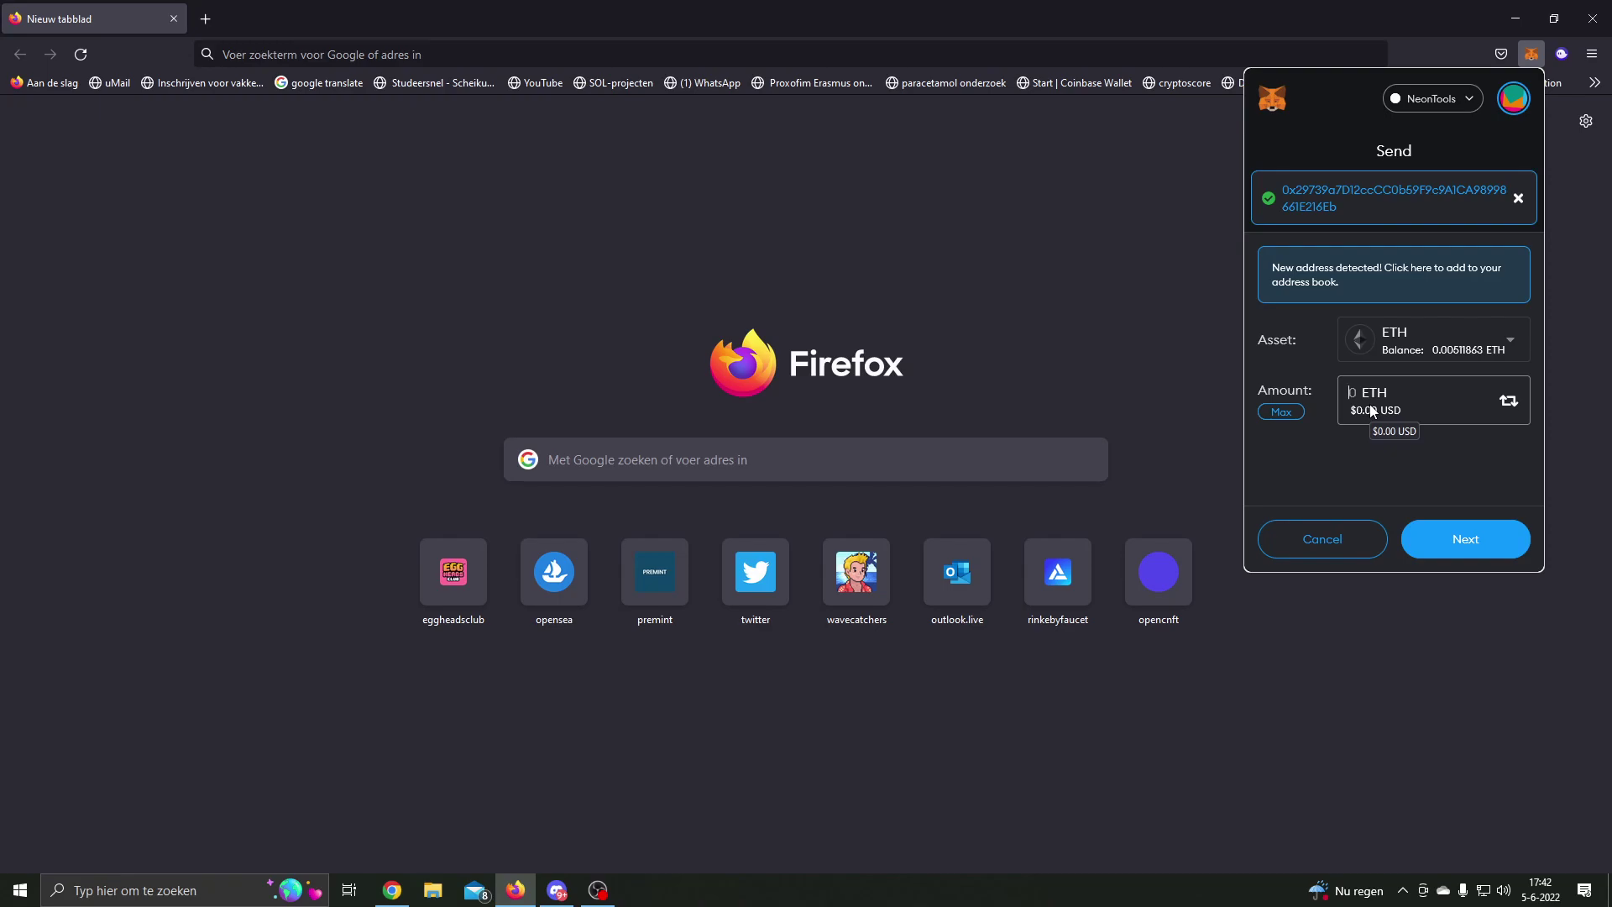
{"action": "type", "text": "0.00001"}
{"action": "left_click", "coordinate": [1467, 539]}
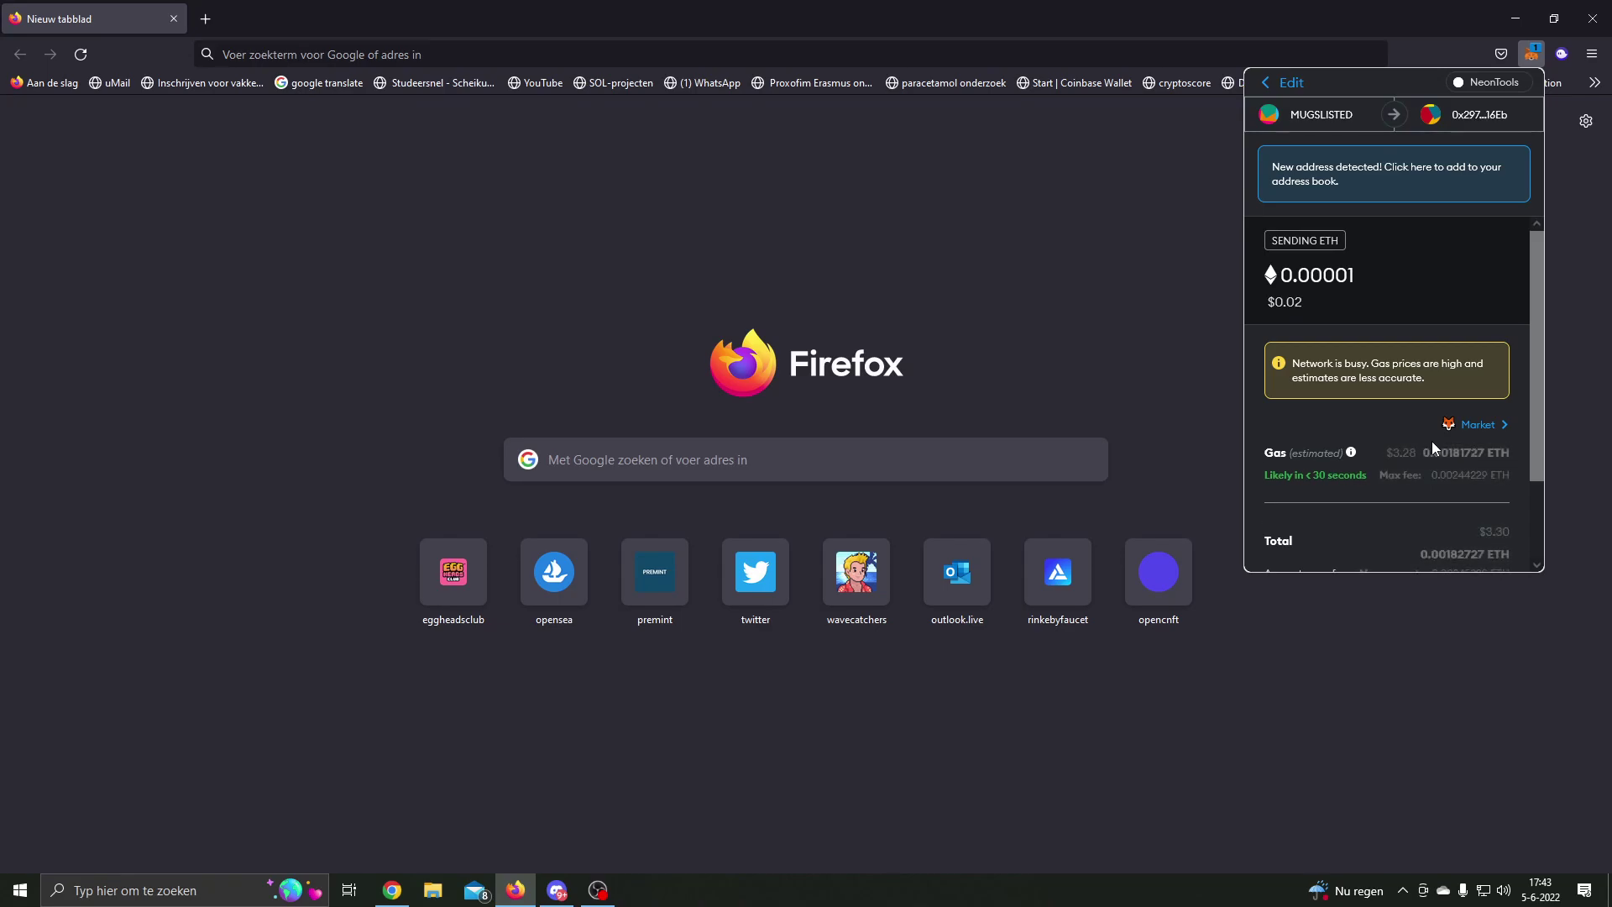
Step: Change the gas option from Market to Aggressive, then bring up the Advanced gas fee settings
{"action": "scroll", "coordinate": [1433, 441], "scroll_direction": "down", "scroll_amount": 2}
{"action": "mouse_move", "coordinate": [1417, 359]}
{"action": "left_mouse_down"}
{"action": "mouse_move", "coordinate": [1387, 361]}
{"action": "mouse_move", "coordinate": [1404, 359]}
{"action": "left_mouse_up"}
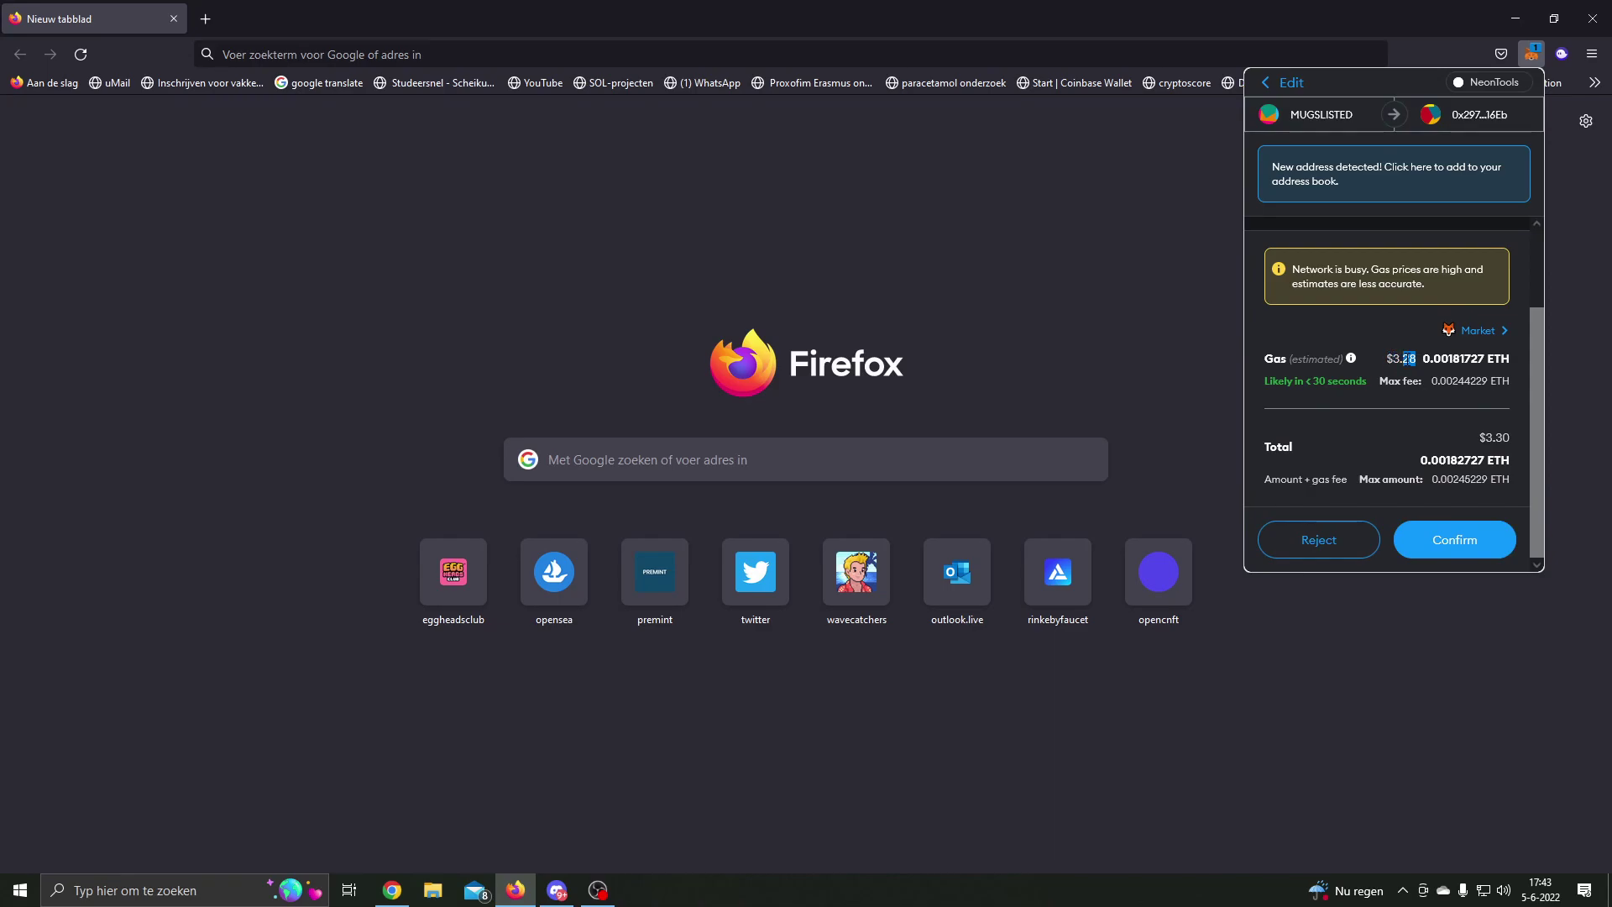
{"action": "left_click", "coordinate": [1420, 363]}
{"action": "left_click", "coordinate": [1471, 334]}
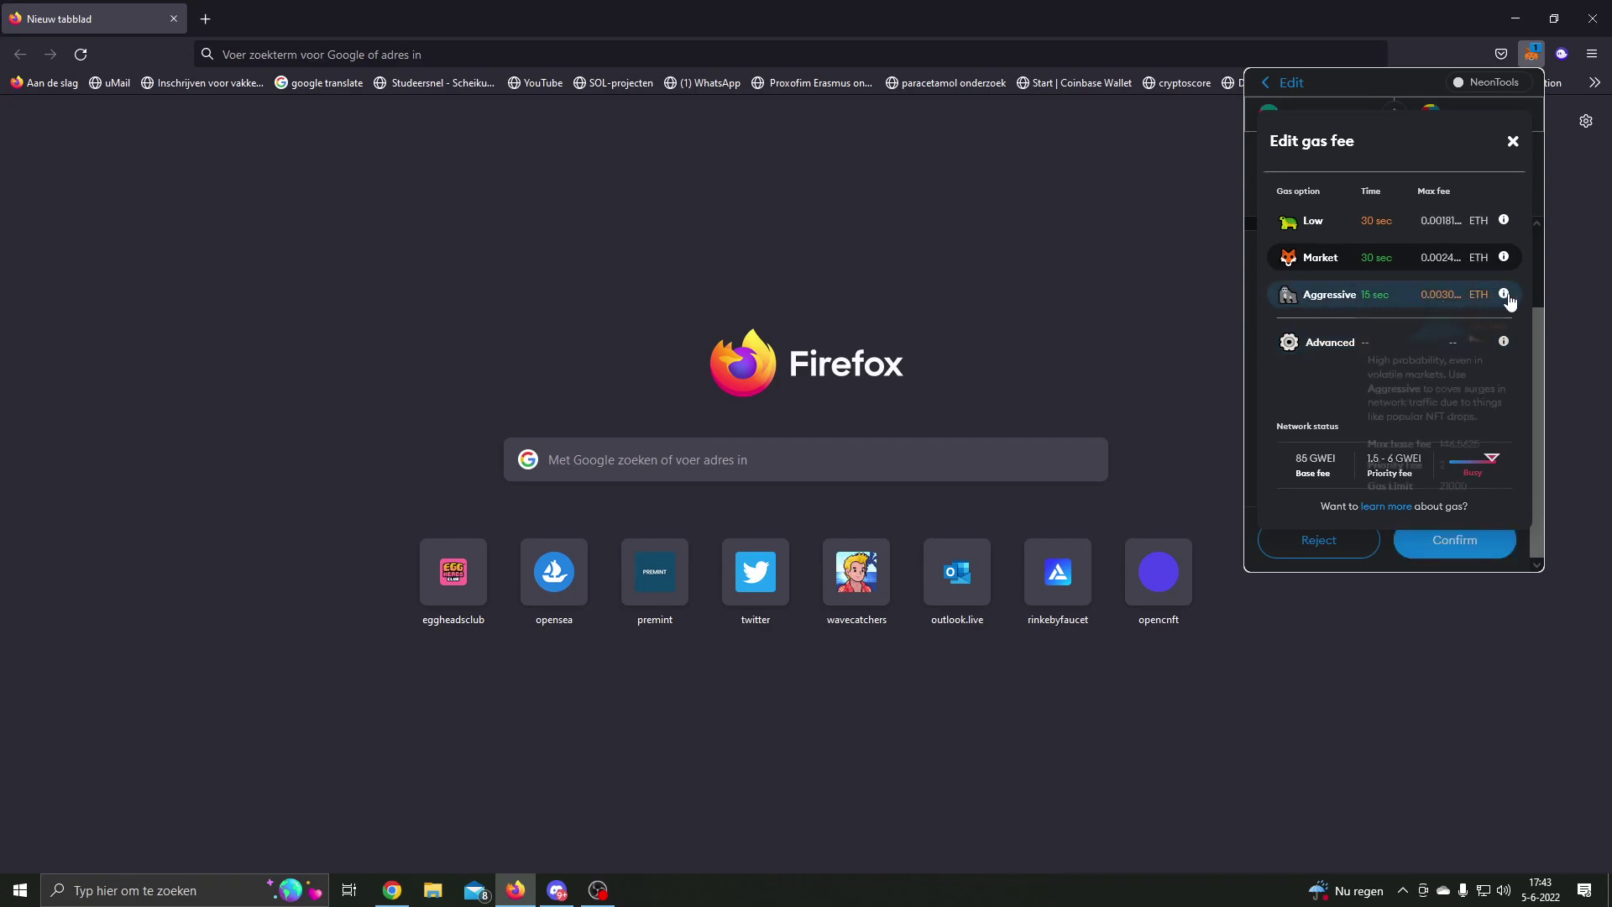
{"action": "left_click", "coordinate": [1503, 299]}
{"action": "left_click", "coordinate": [1471, 331]}
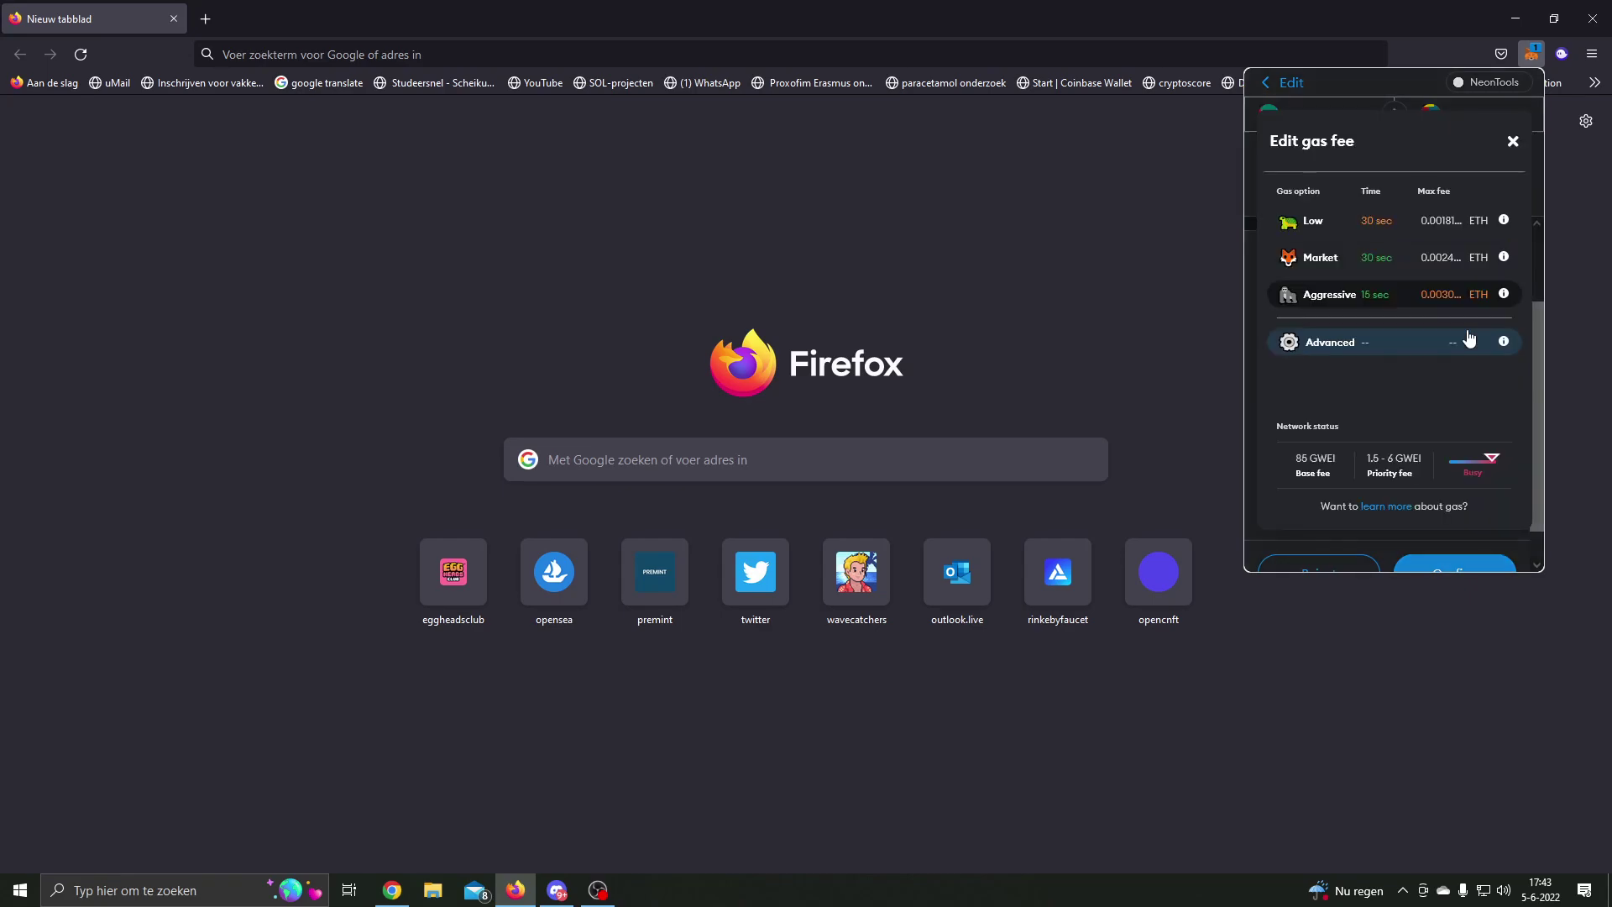
{"action": "left_click", "coordinate": [1323, 344]}
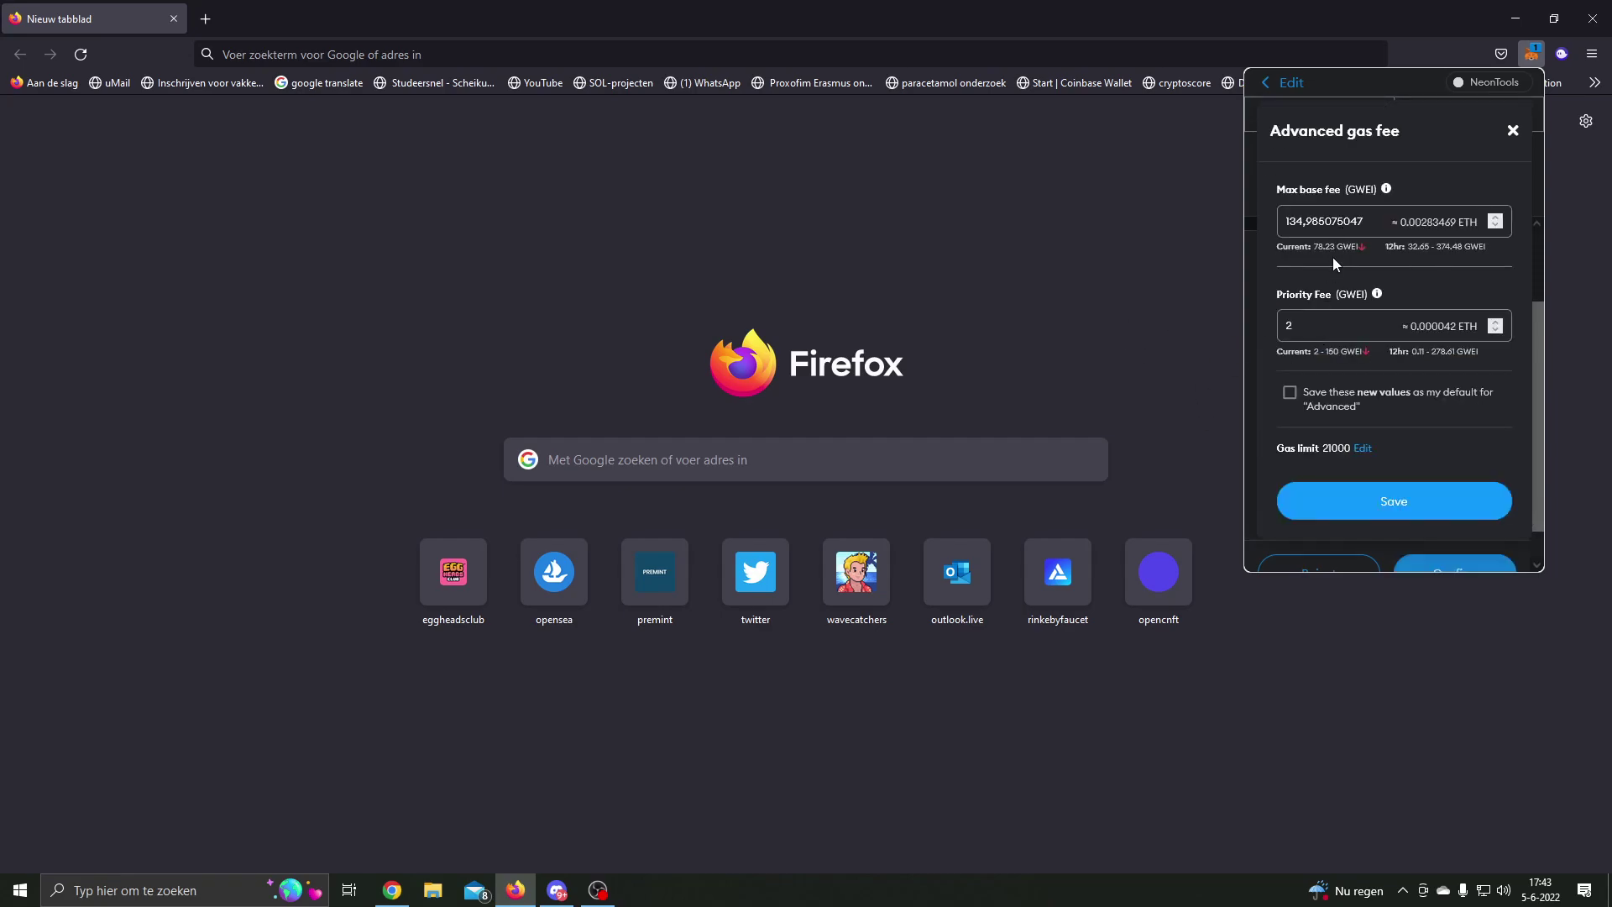
Step: Enter 300 as the max base fee, then replace it with 350 GWEI
{"action": "double_click", "coordinate": [1351, 222]}
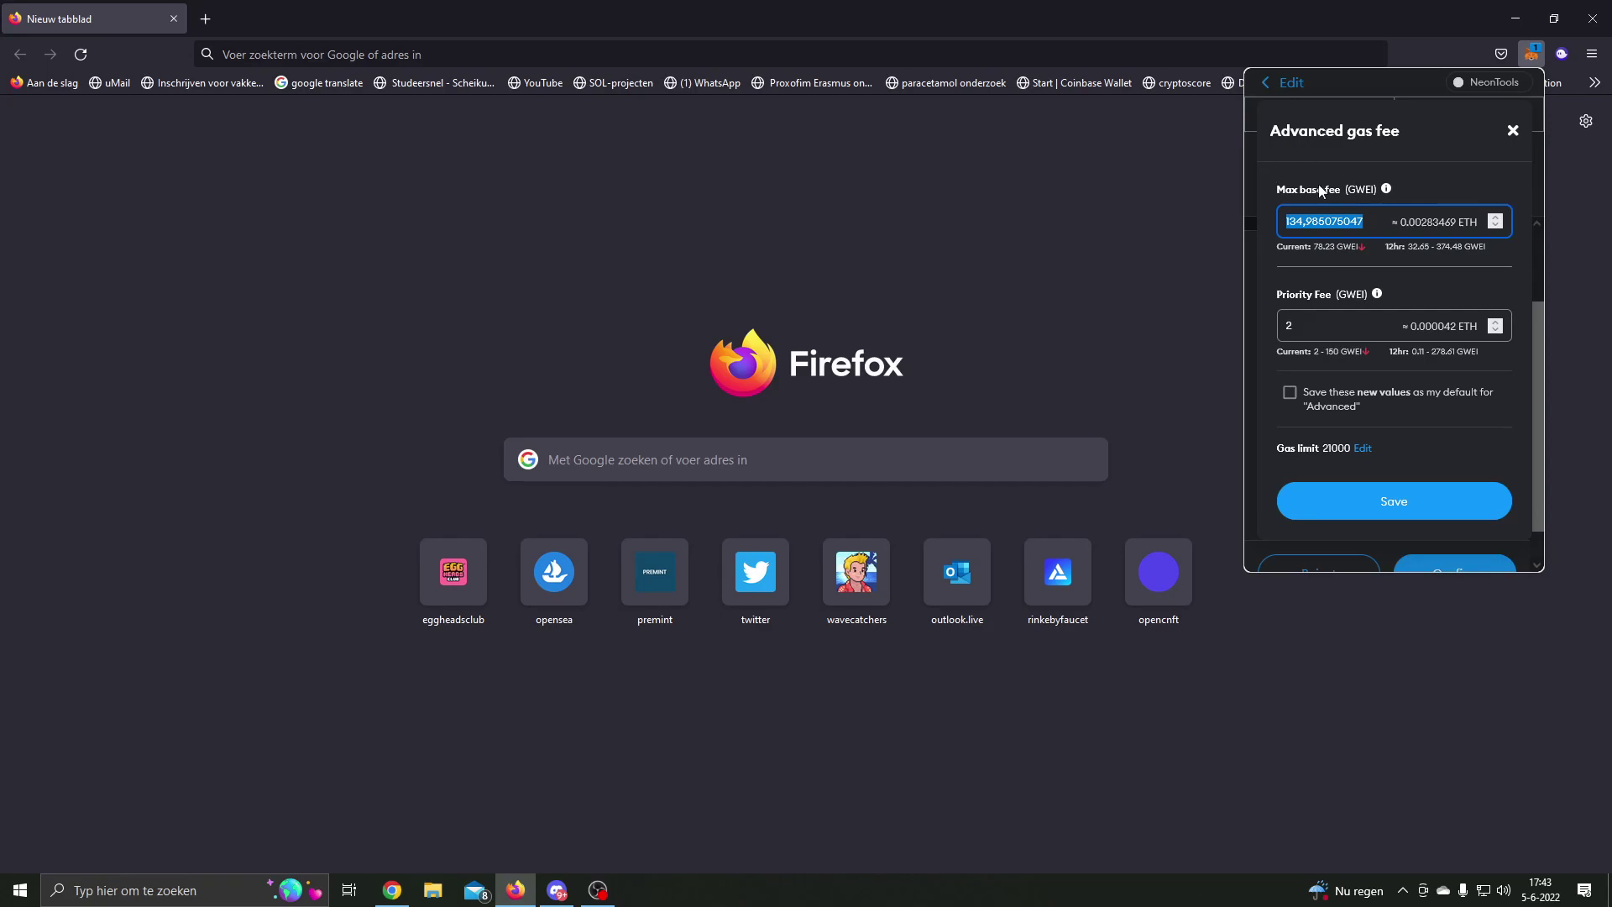
{"action": "mouse_move", "coordinate": [1387, 191]}
{"action": "type", "text": "300"}
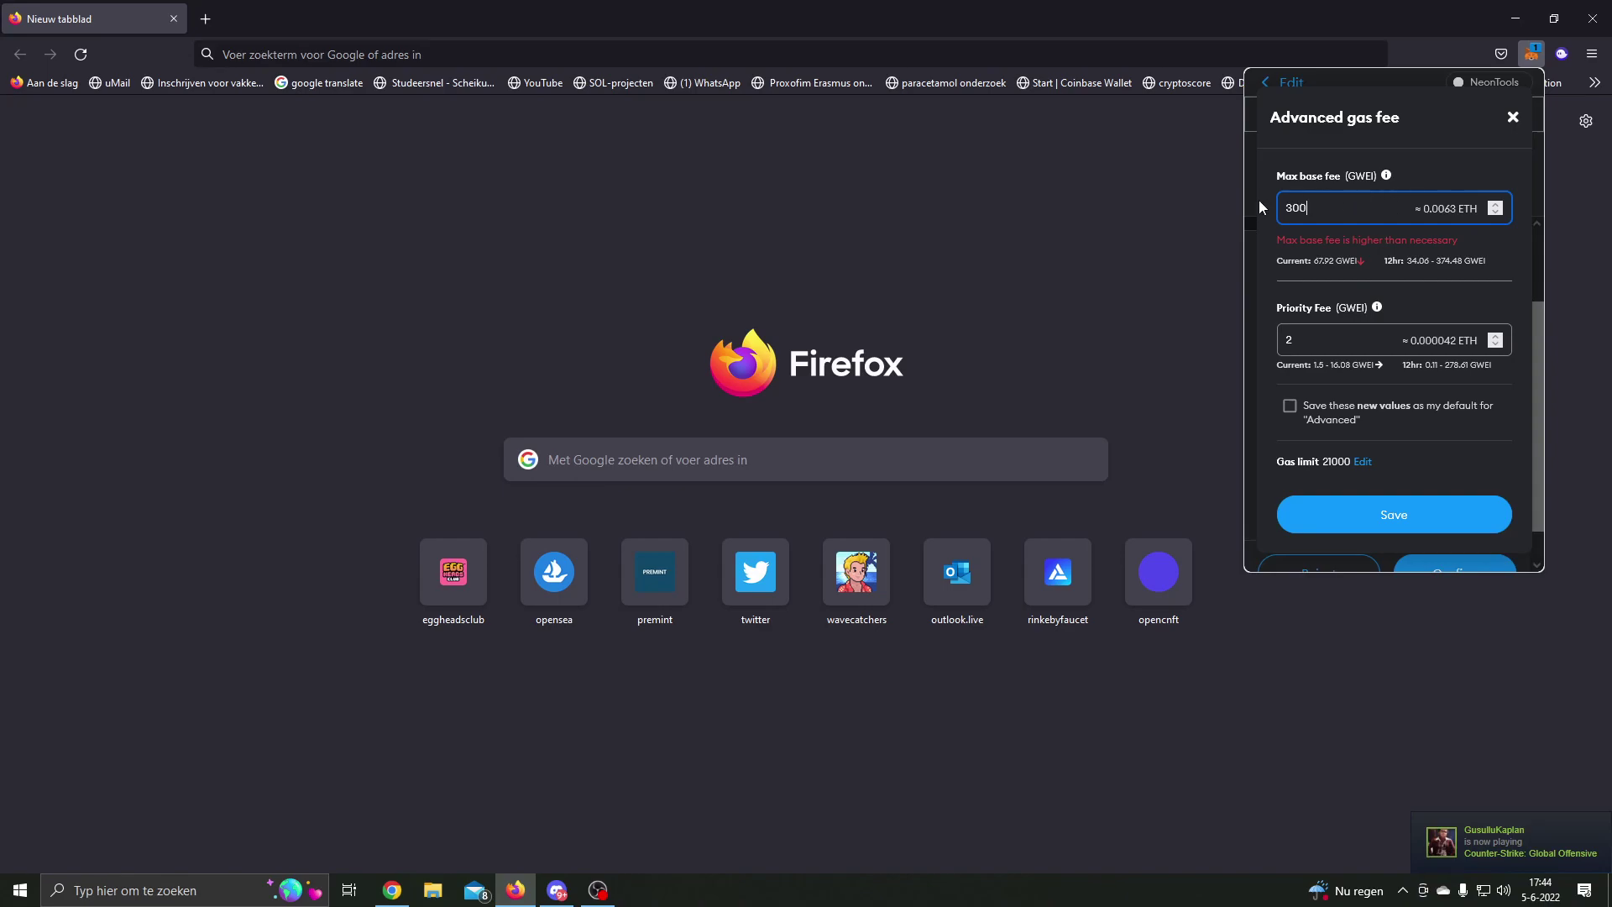
{"action": "left_click_drag", "start_coordinate": [1319, 201], "coordinate": [1283, 207]}
{"action": "type", "text": "350"}
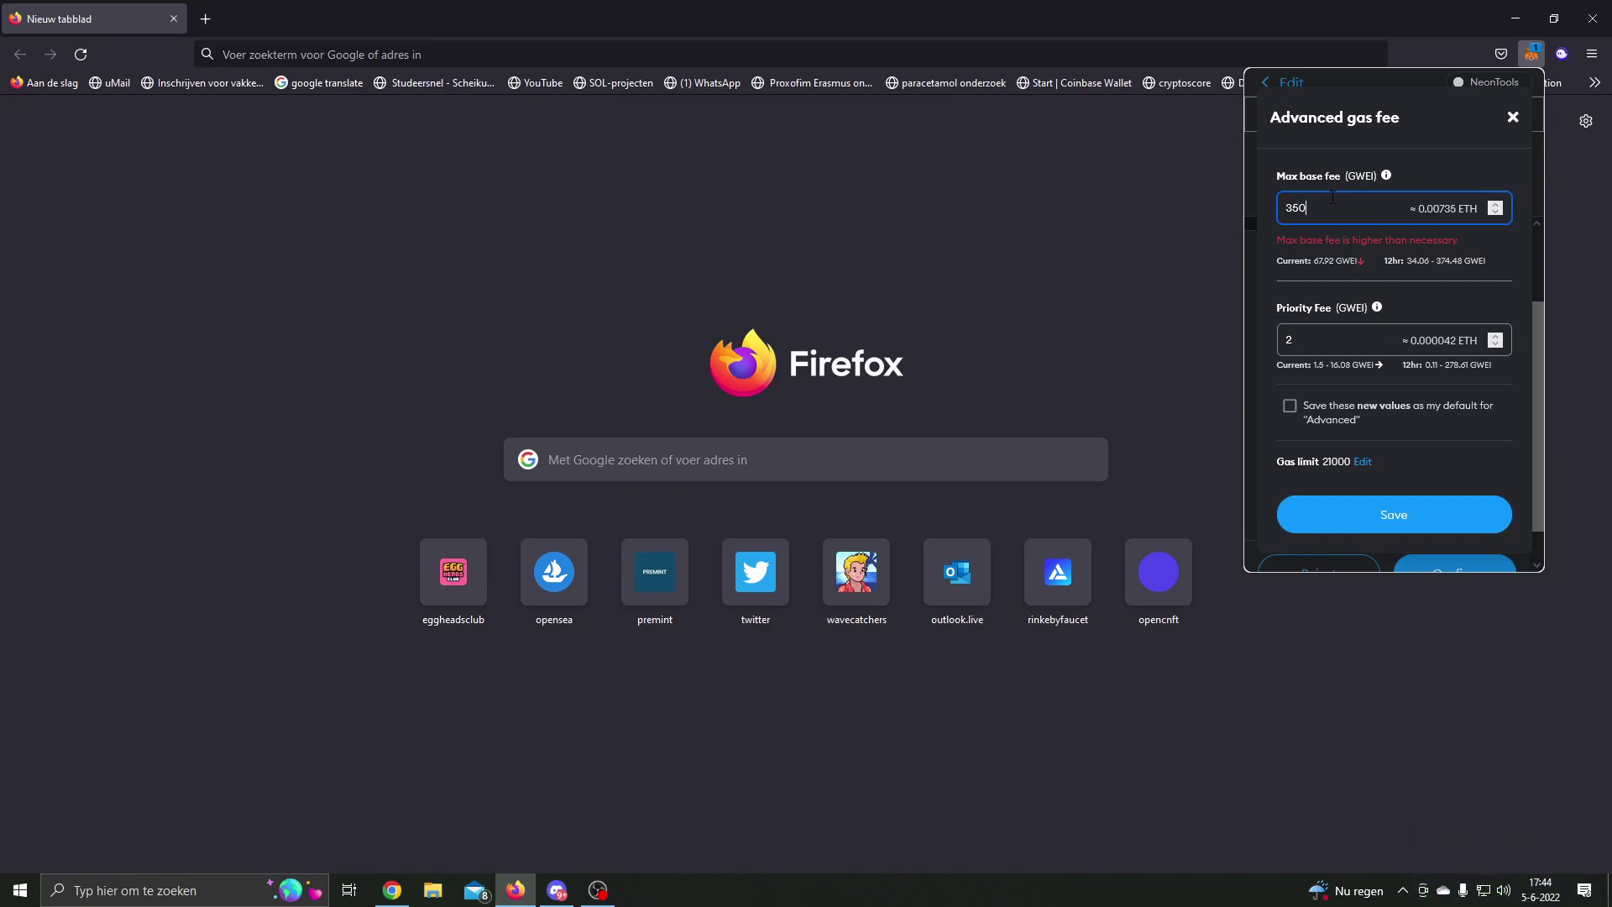
{"action": "left_click", "coordinate": [388, 890]}
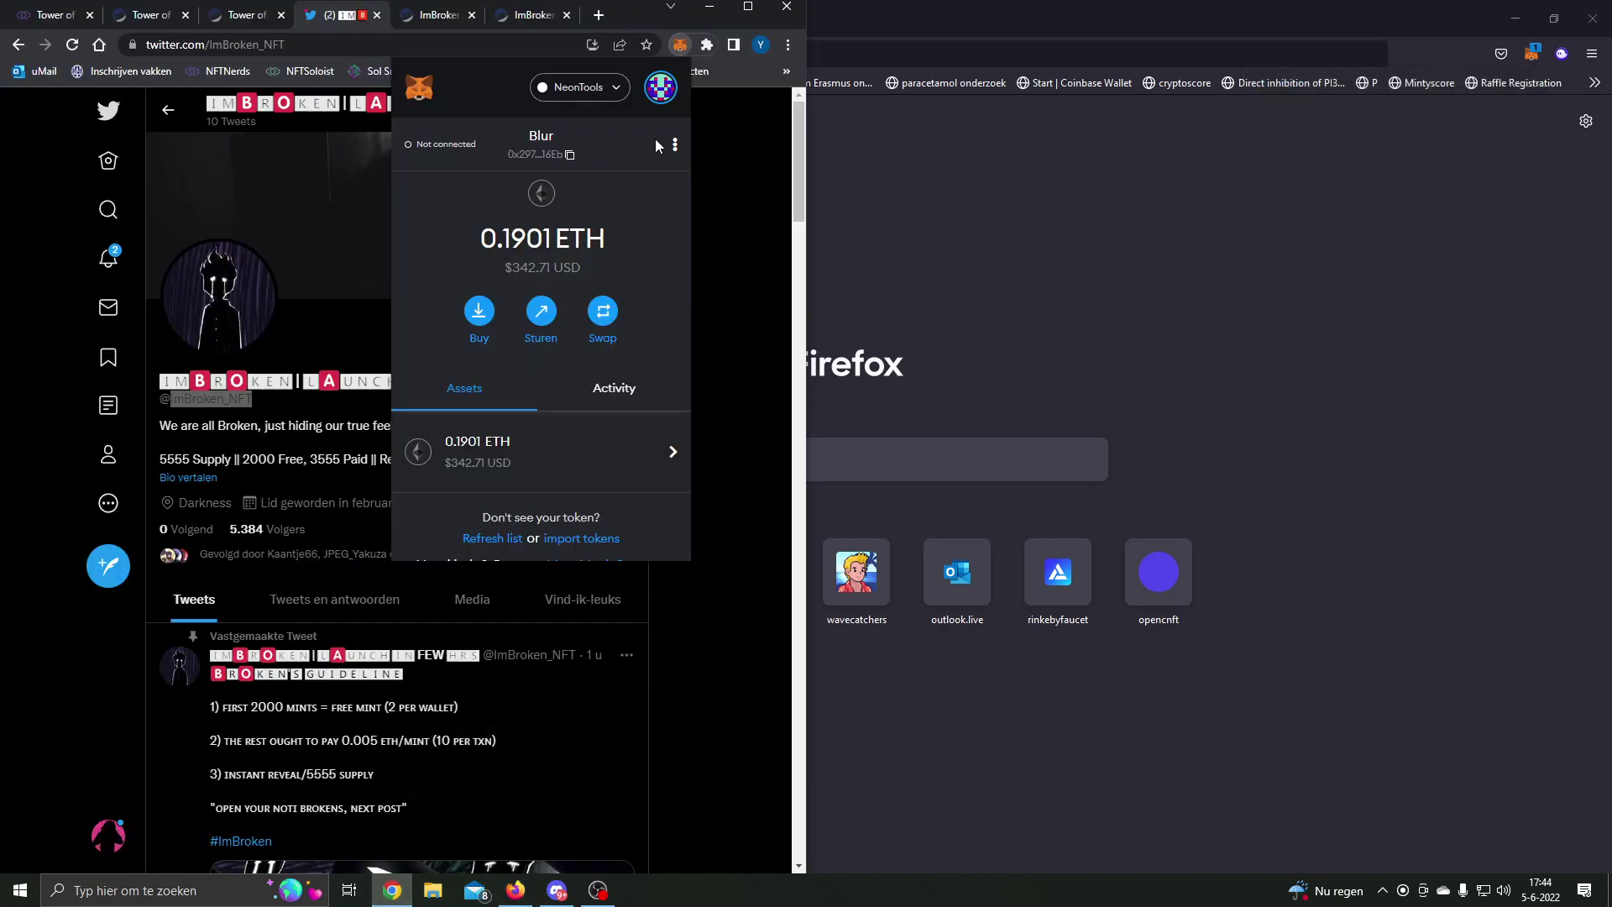
Step: In Chrome's MetaMask, start a 0.005 ETH send to view the 300/30 GWEI default fees, then return to Firefox
{"action": "left_click", "coordinate": [547, 317]}
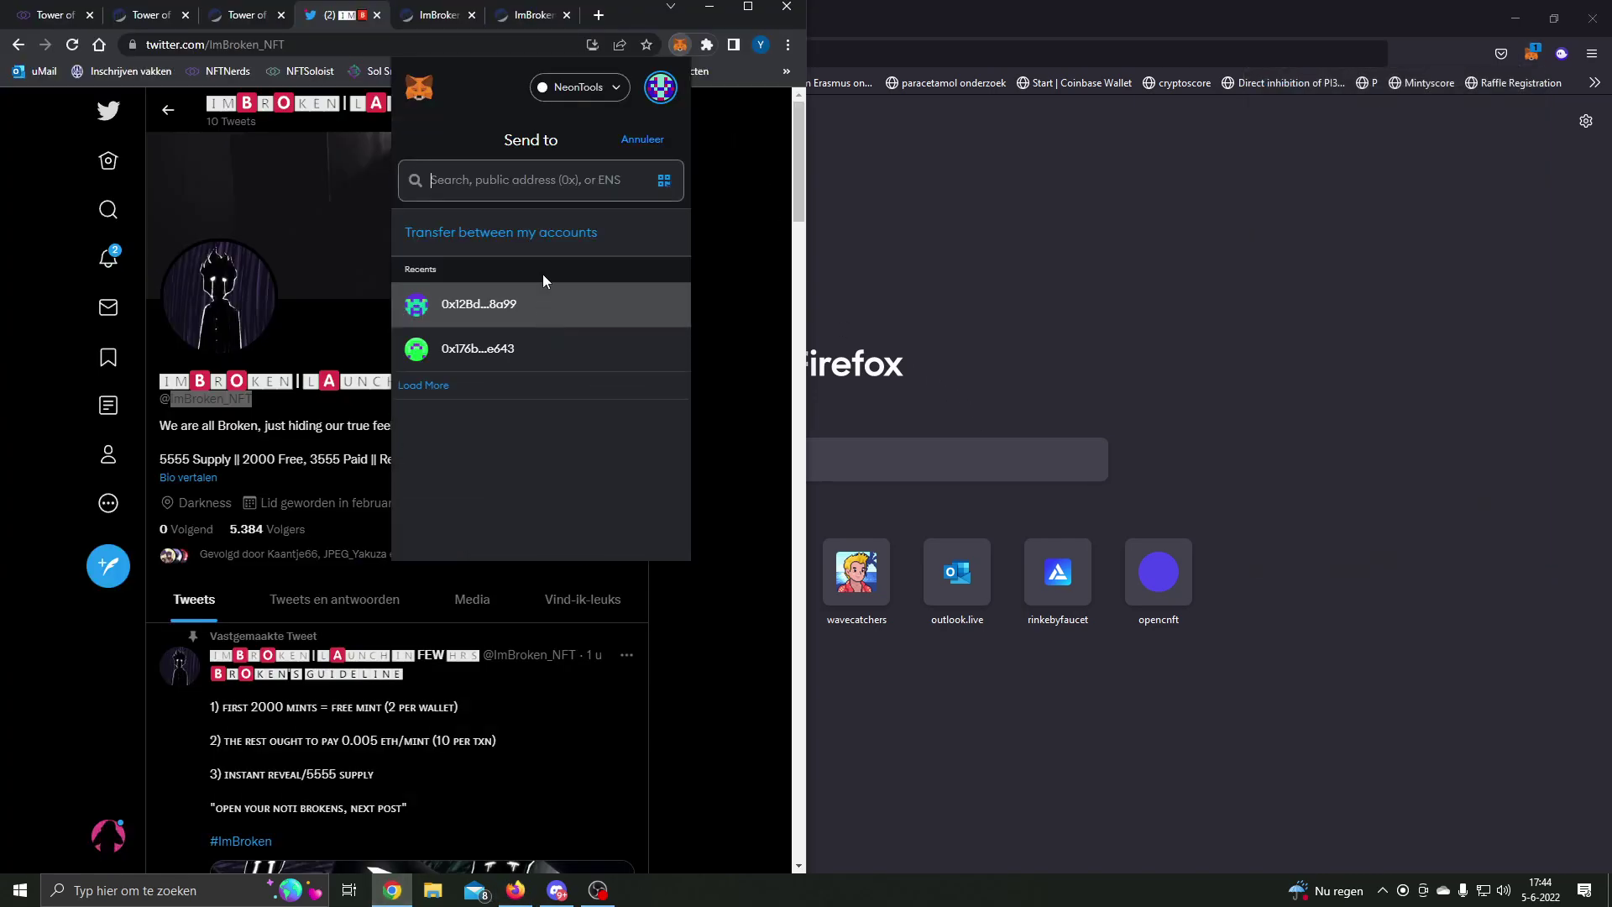
{"action": "type", "text": "0x29739a7D12ccCC0b59F9c9A1CA98998661E216Eb"}
{"action": "type", "text": "0.005"}
{"action": "left_click", "coordinate": [606, 534]}
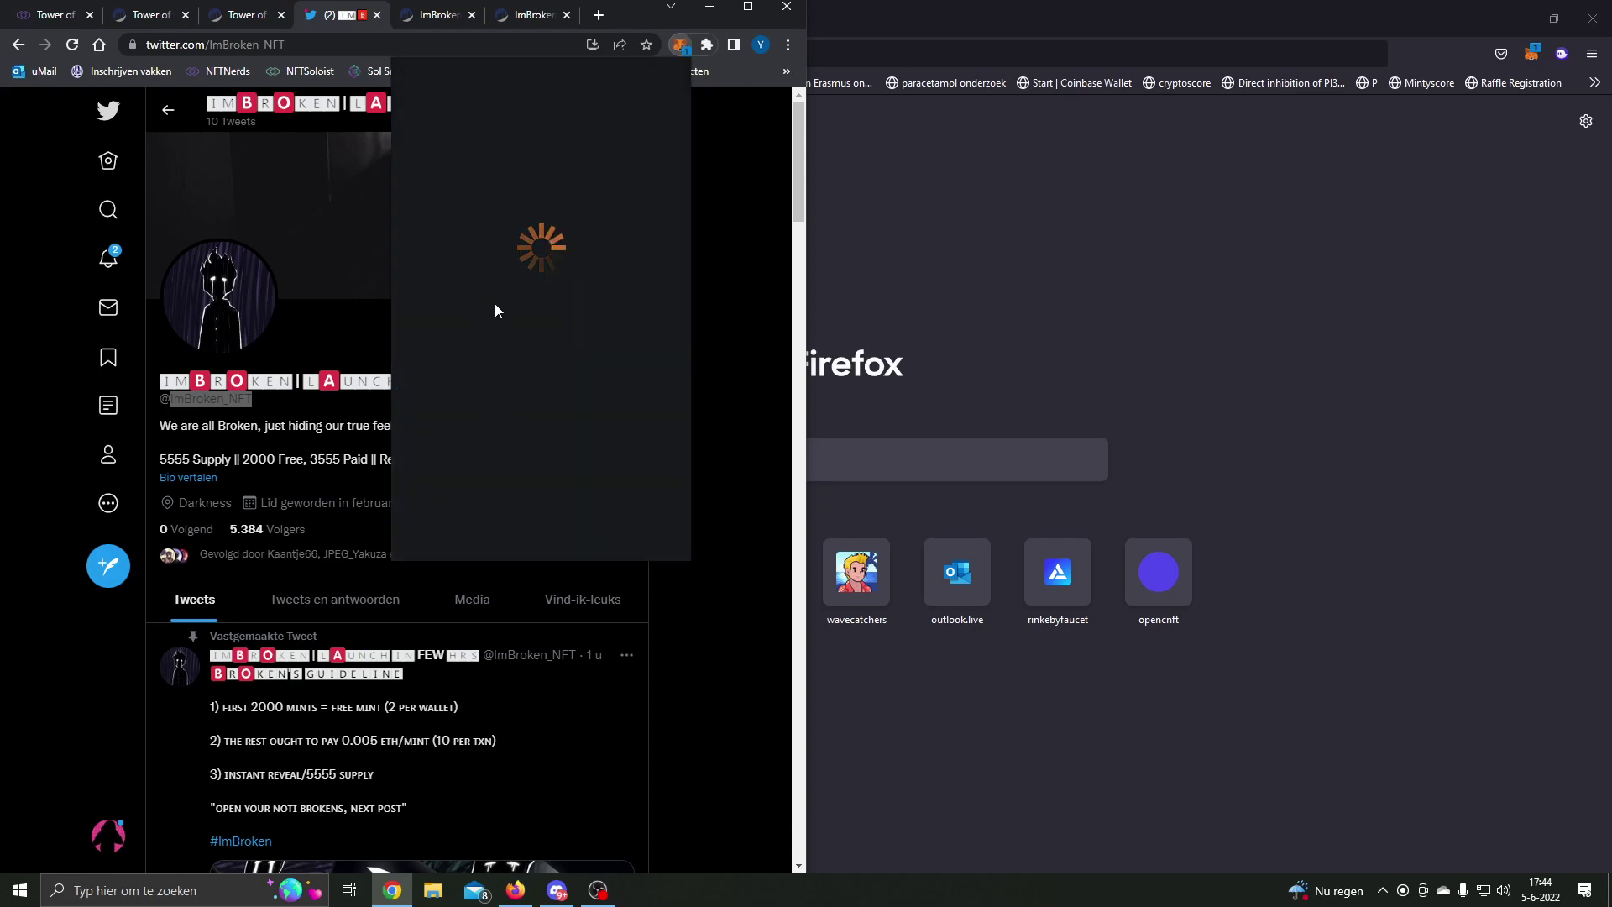
{"action": "left_click", "coordinate": [632, 331]}
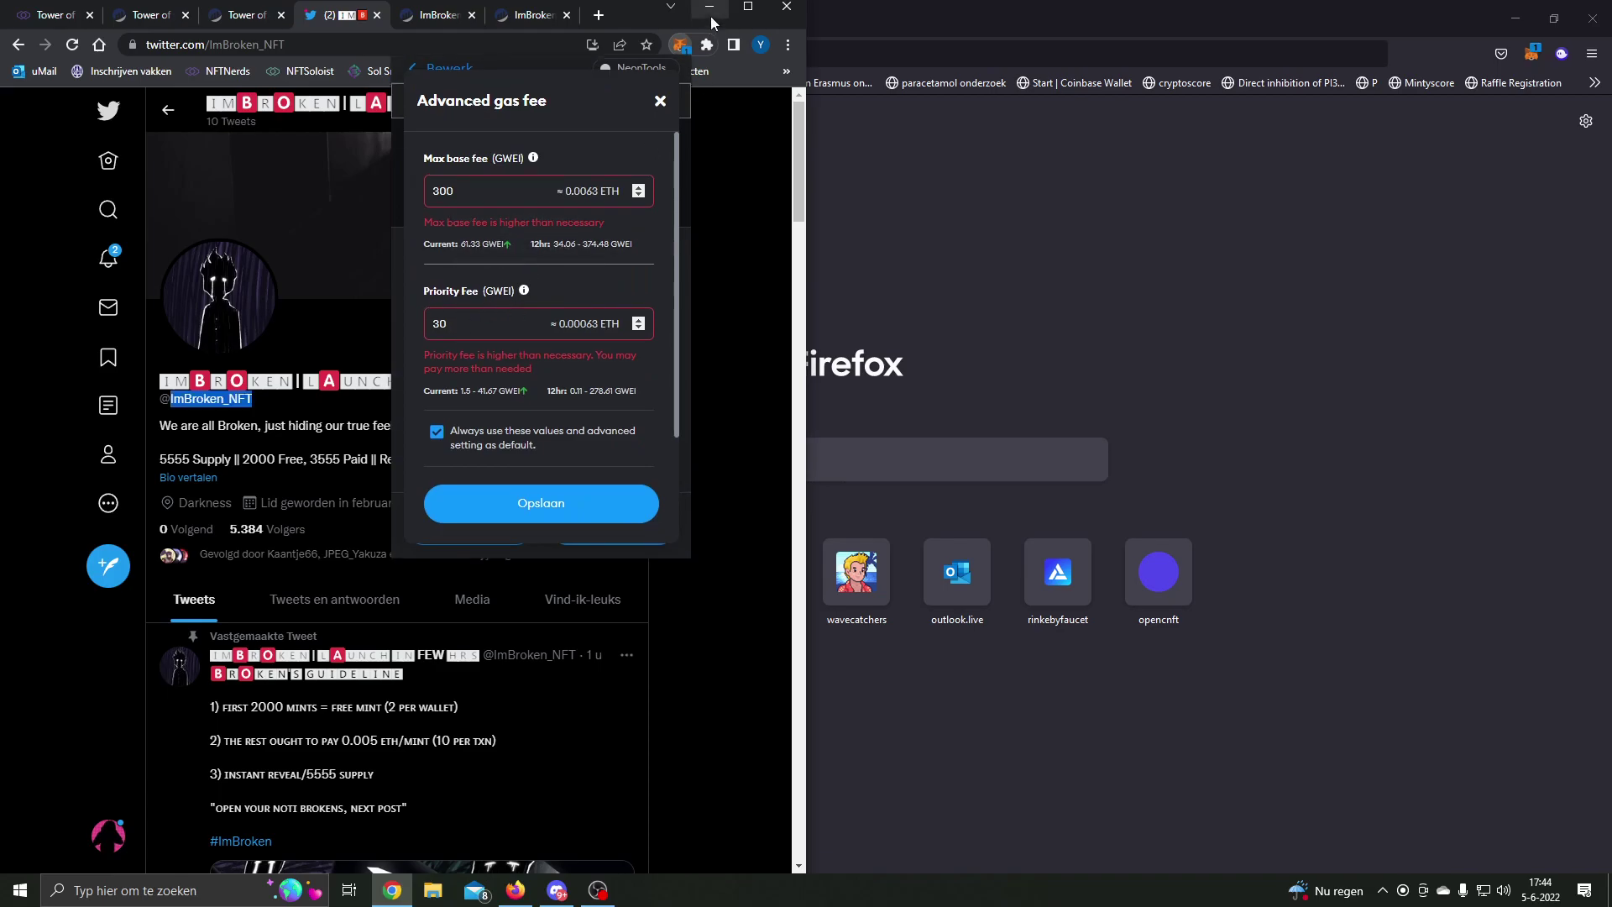
{"action": "left_click", "coordinate": [709, 9]}
{"action": "left_click", "coordinate": [1534, 54]}
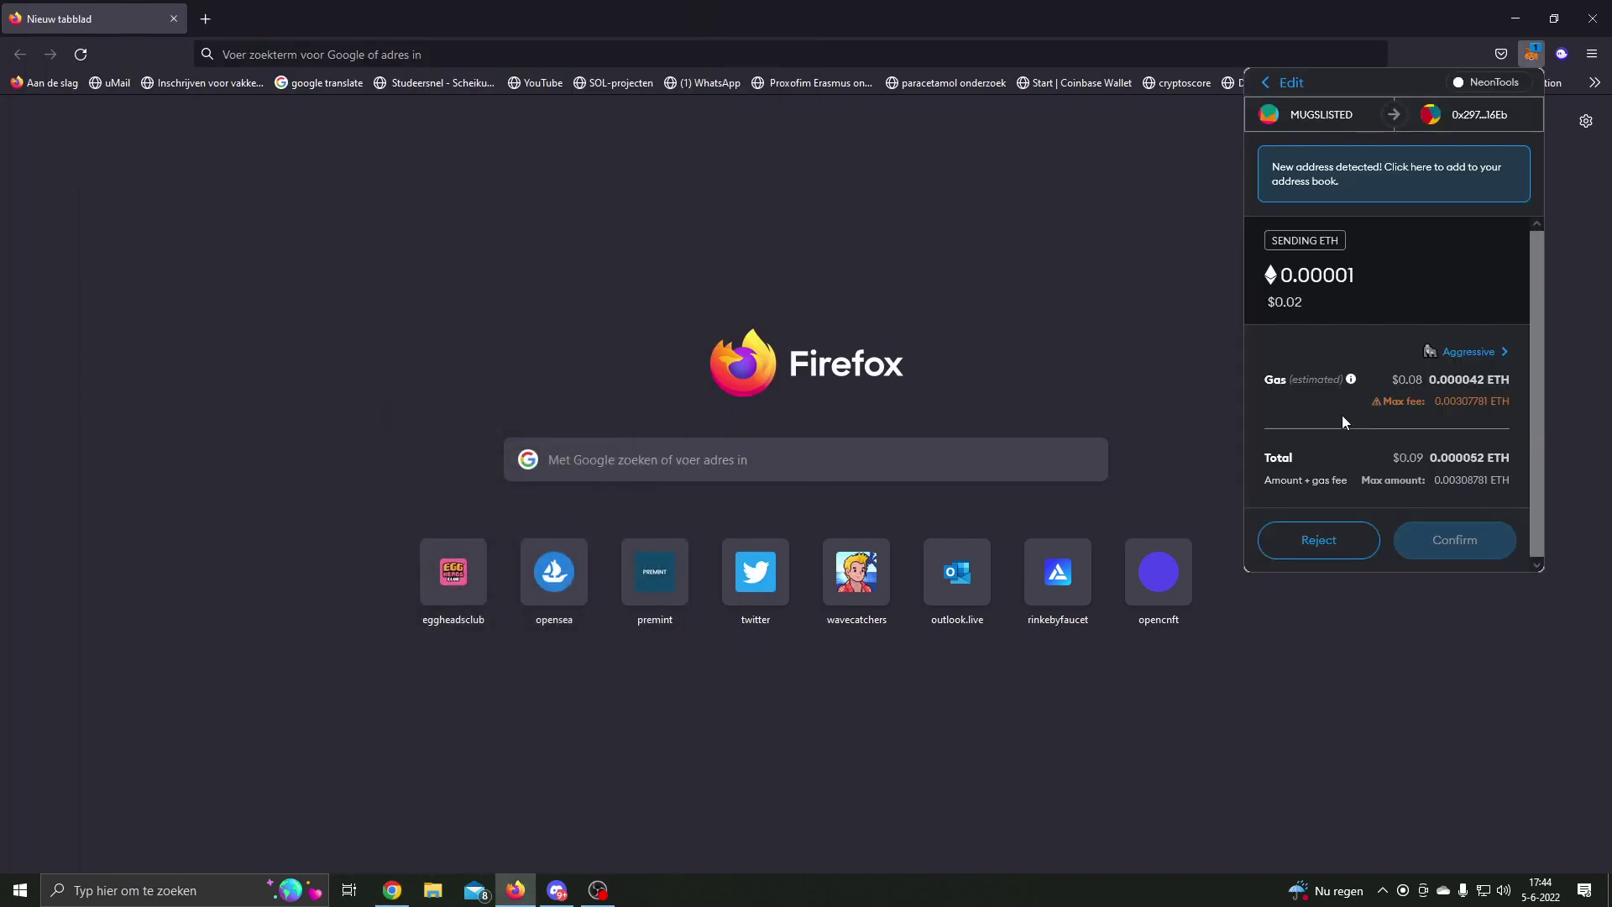
Step: In Advanced gas fee, enter max base fee 300 and priority fee 30 GWEI
{"action": "left_click", "coordinate": [1469, 424]}
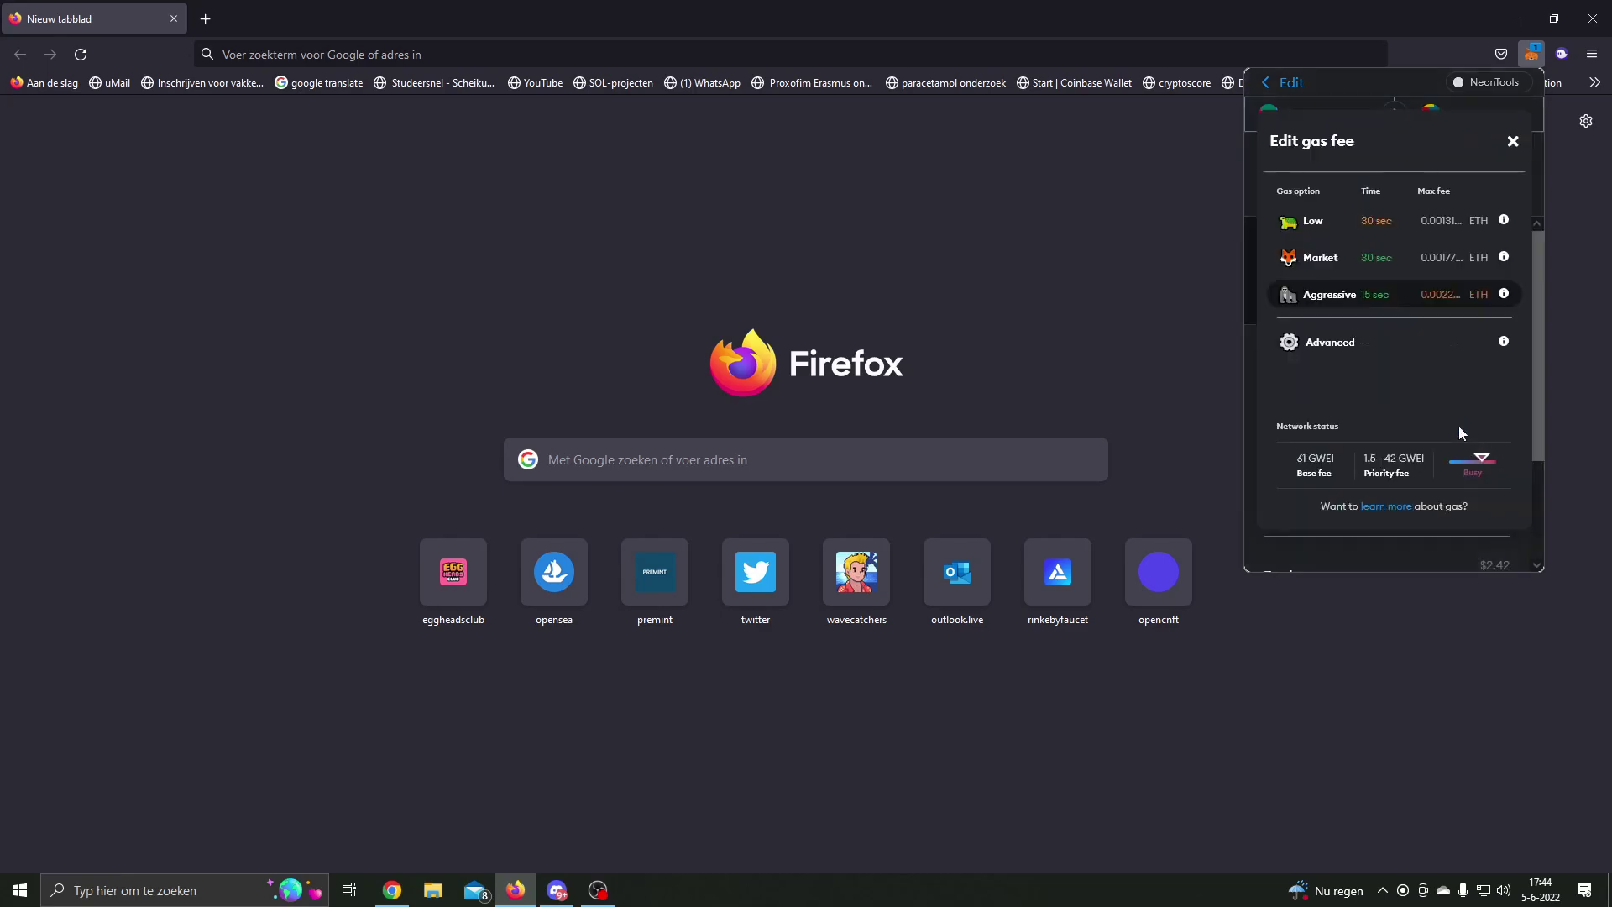
{"action": "left_click", "coordinate": [1335, 346]}
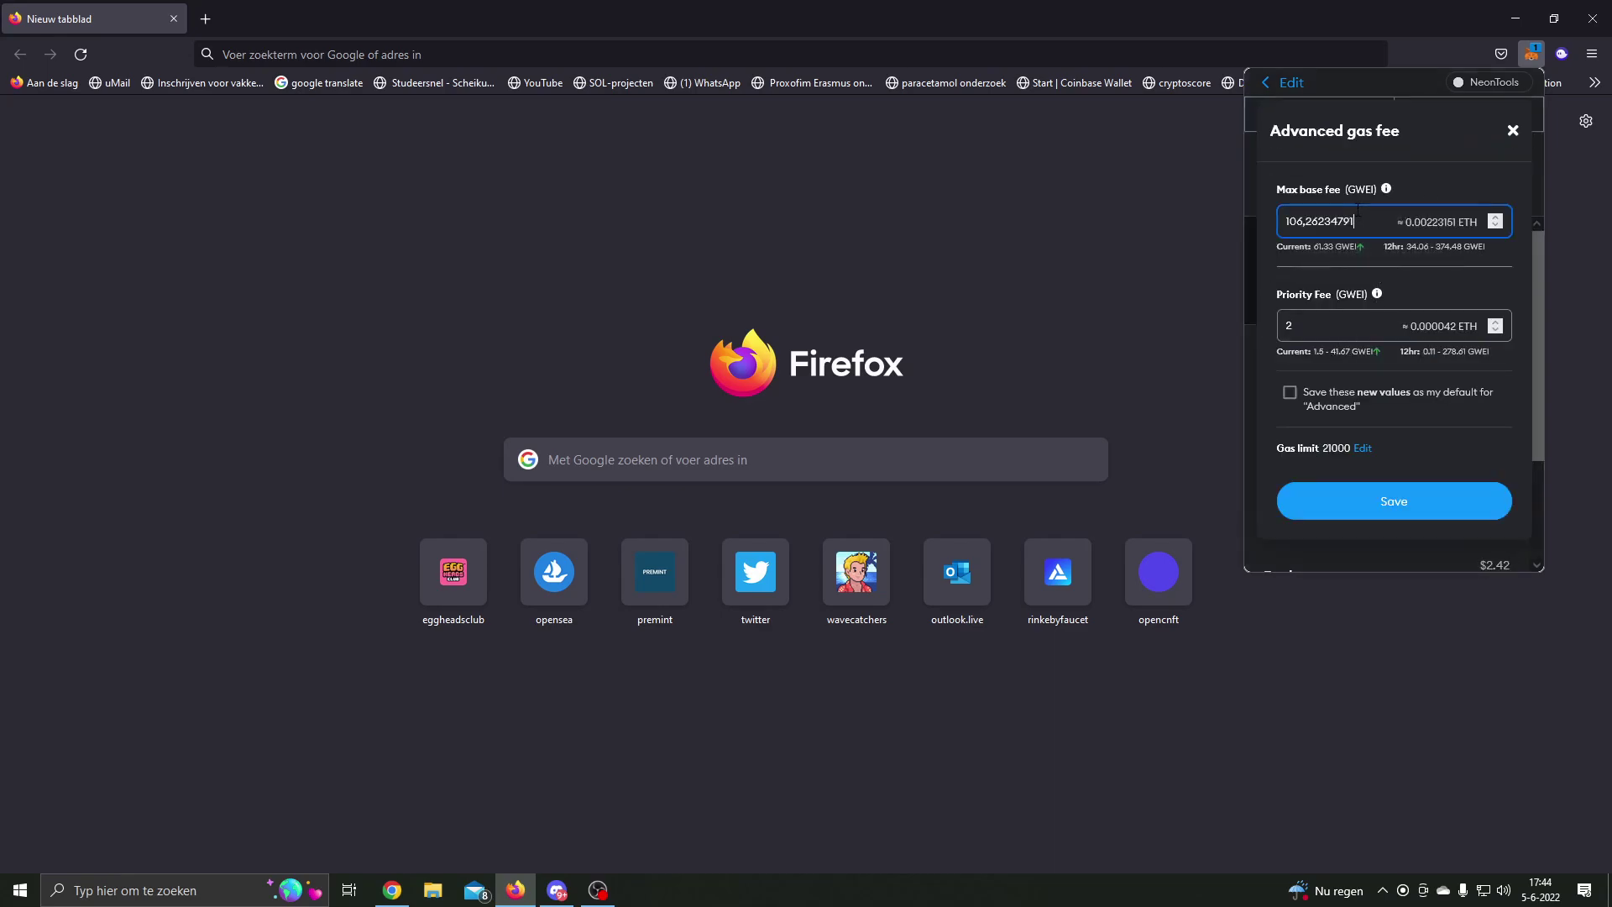
{"action": "type", "text": "300"}
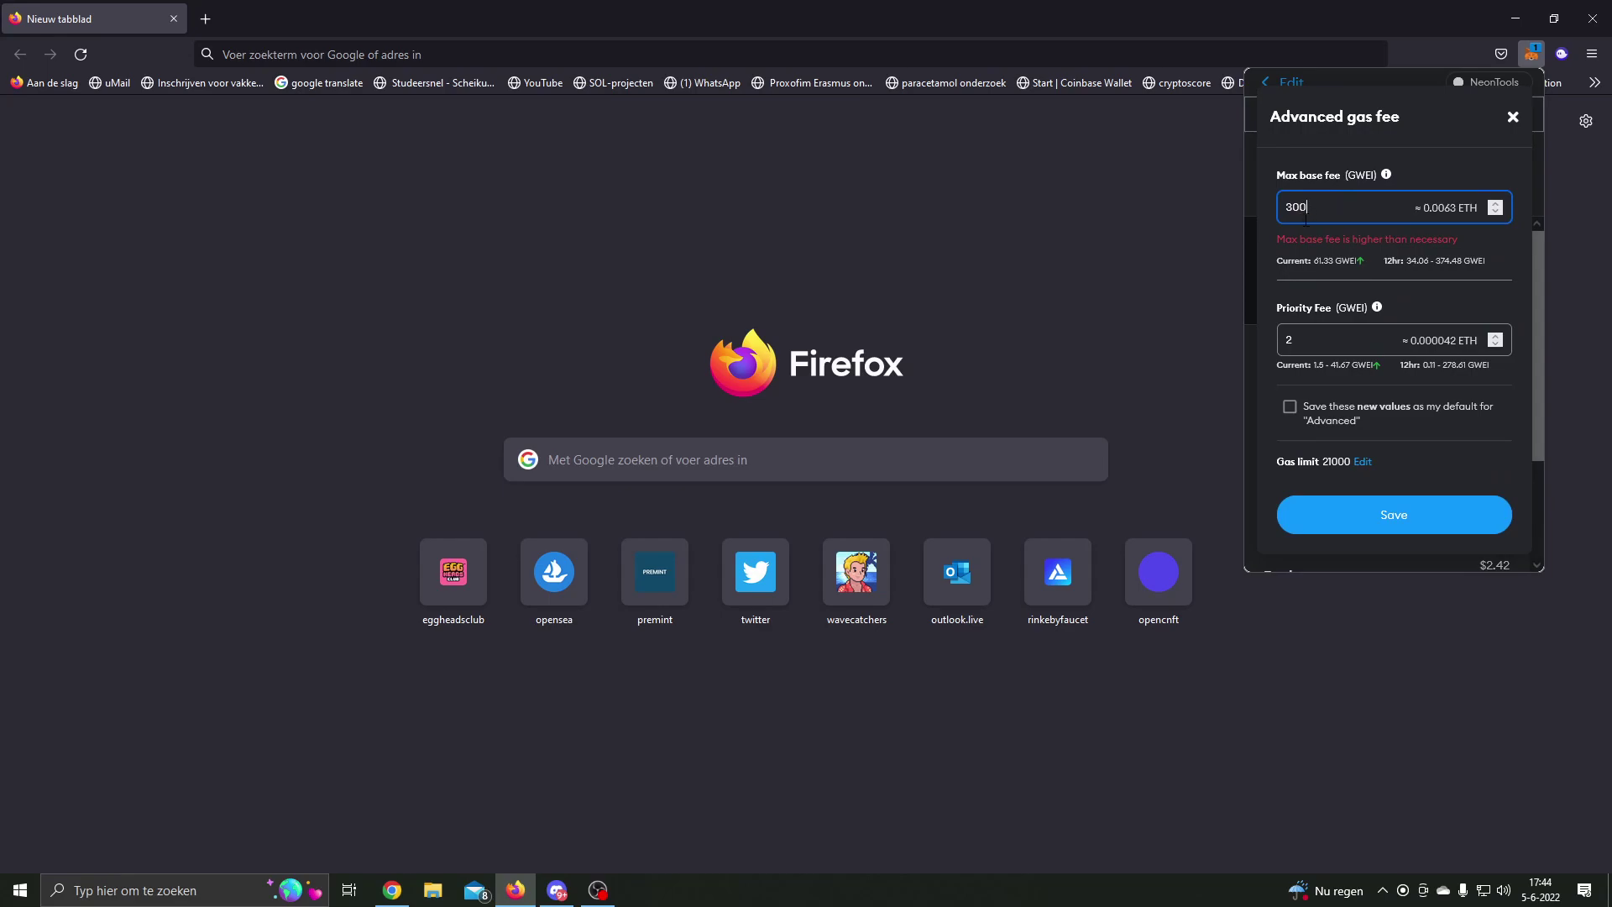
{"action": "left_click_drag", "start_coordinate": [1302, 346], "coordinate": [1289, 349]}
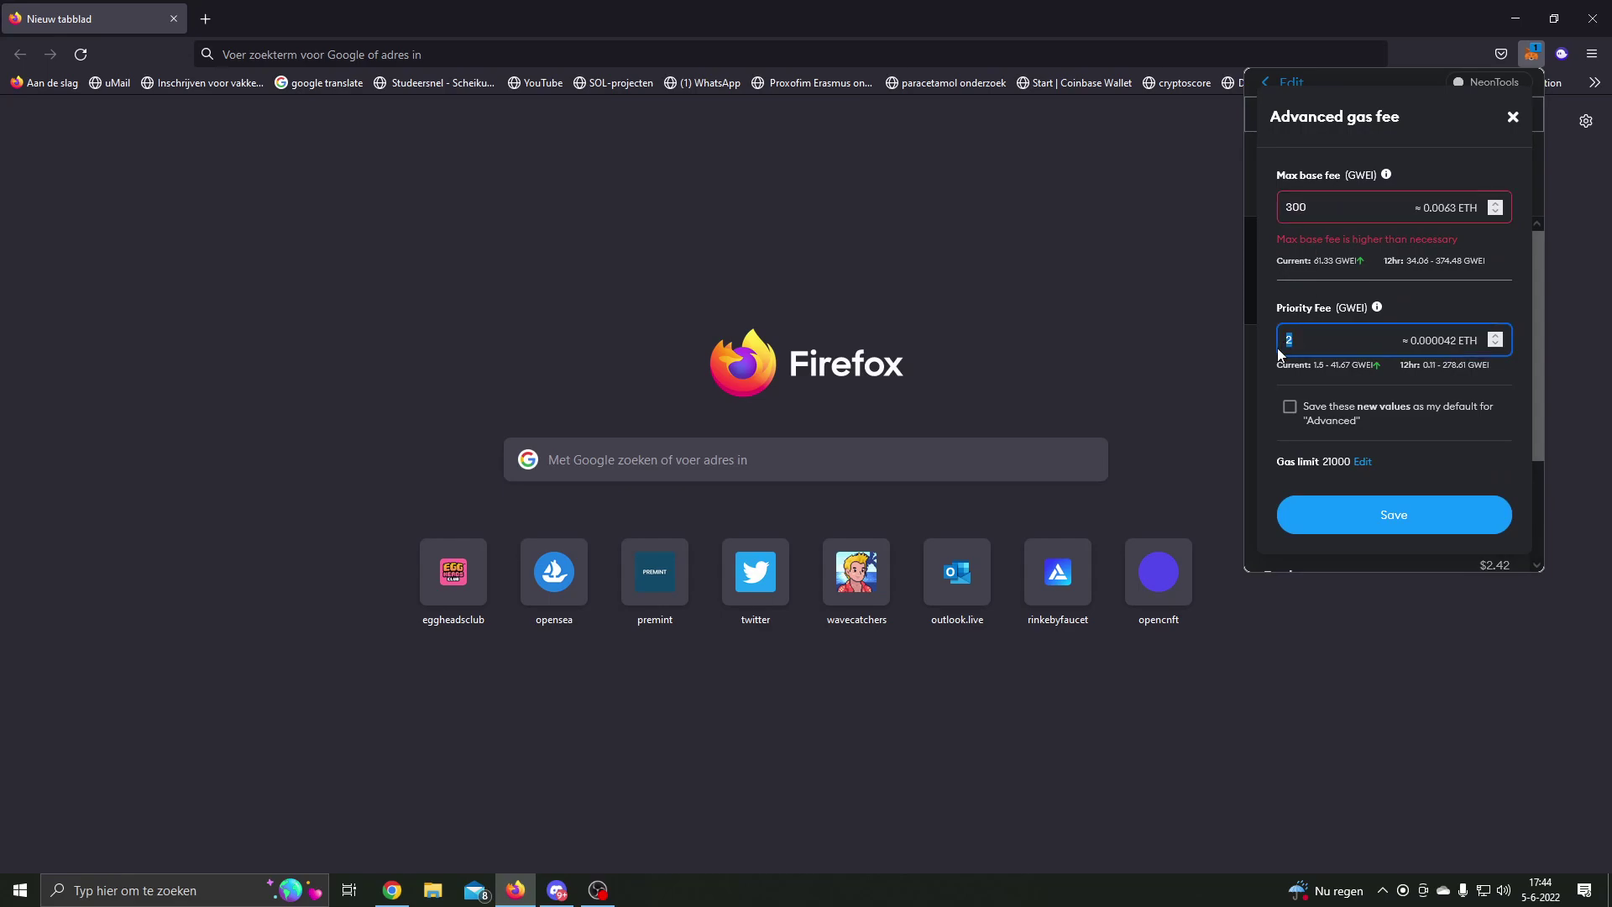
{"action": "type", "text": "30"}
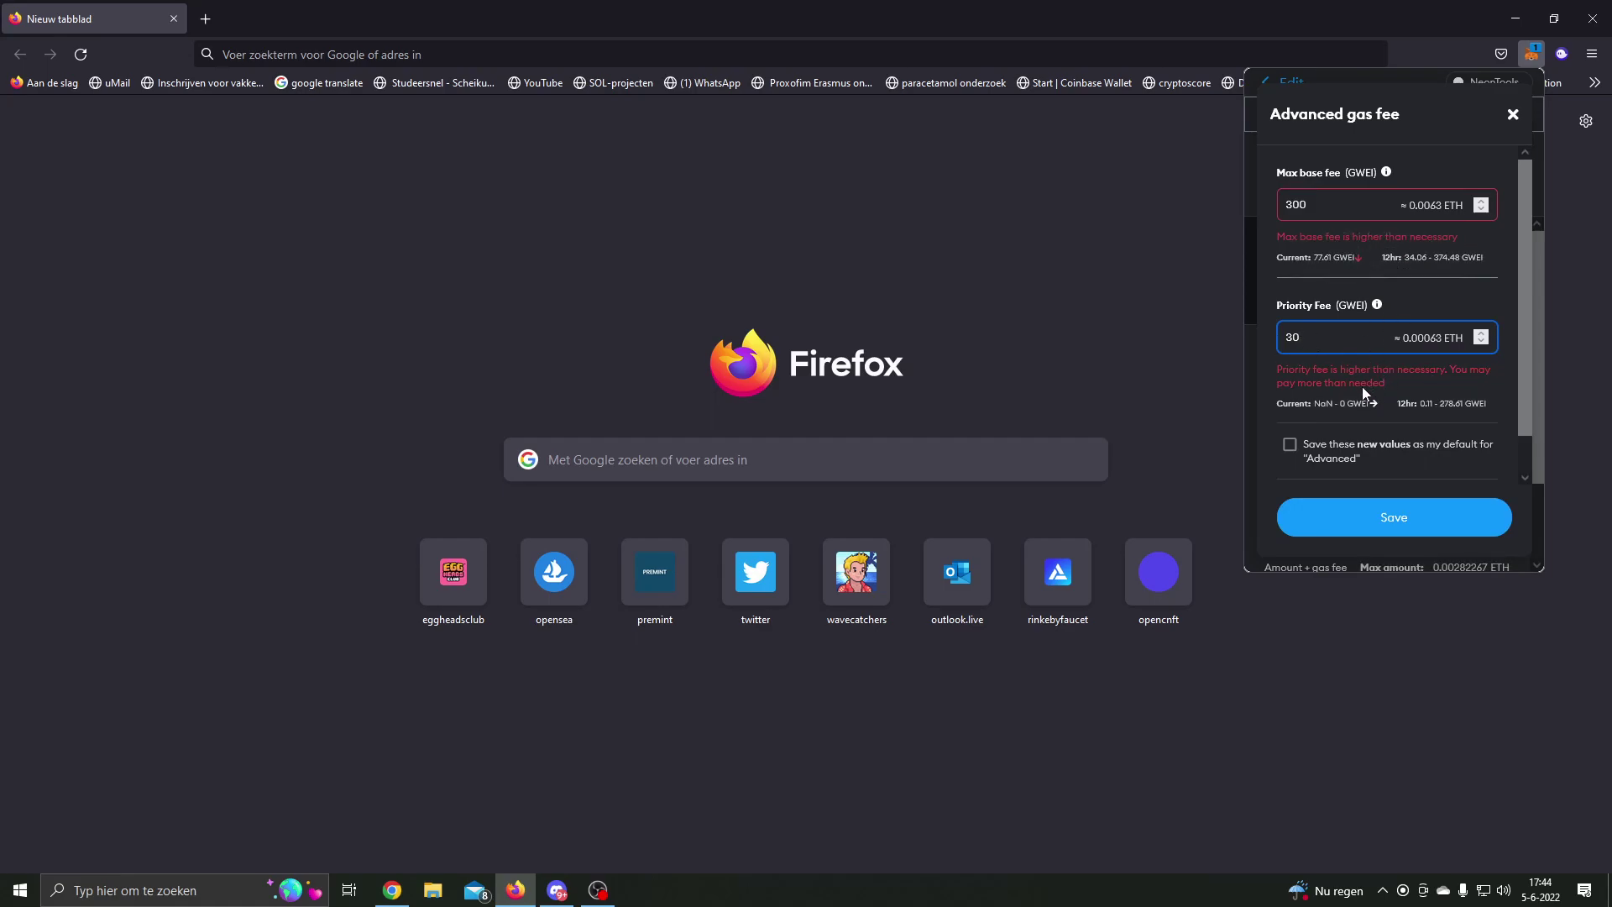
{"action": "left_click_drag", "start_coordinate": [1277, 238], "coordinate": [1461, 234]}
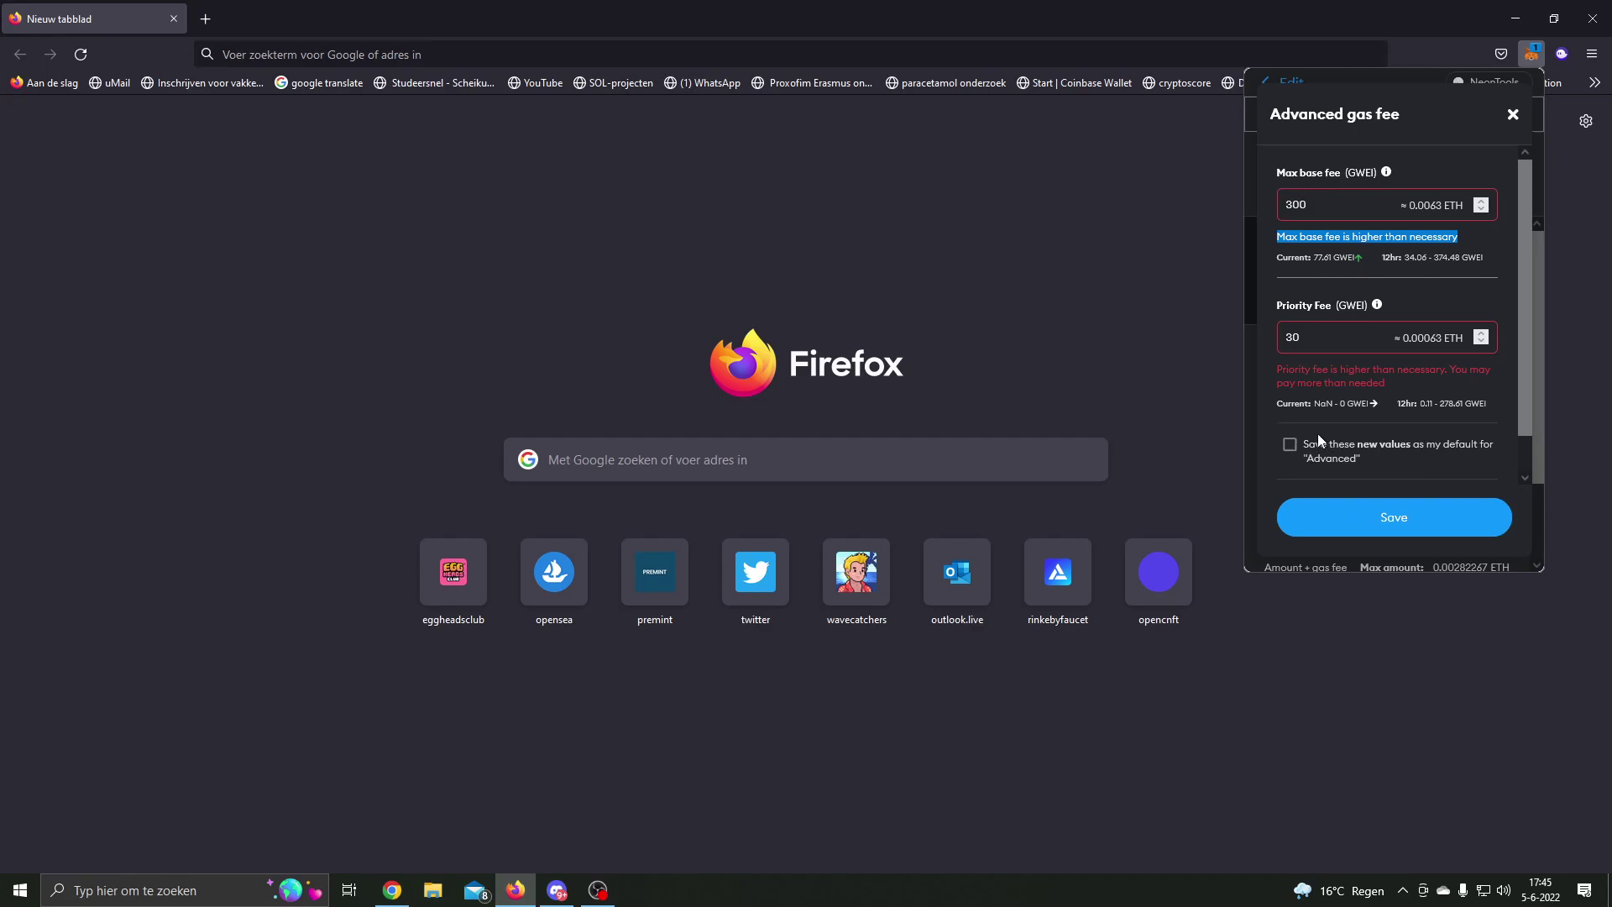
Step: Tick 'Save these new values as my default' and save the advanced fees
{"action": "scroll", "coordinate": [1314, 433], "scroll_direction": "down", "scroll_amount": 1}
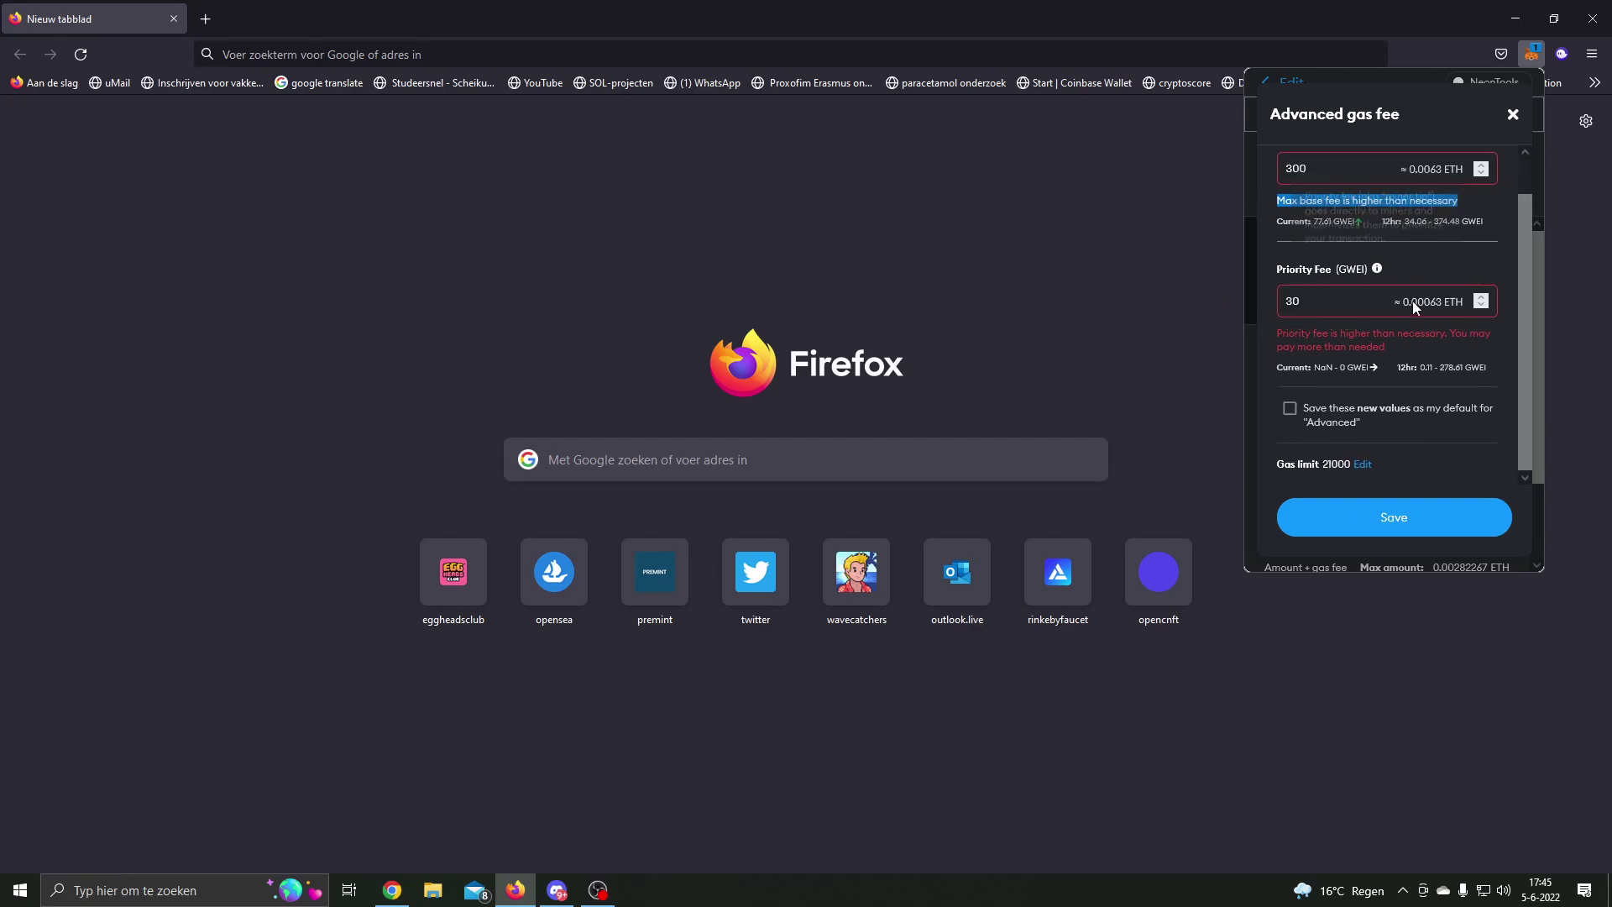
{"action": "left_click", "coordinate": [1288, 409]}
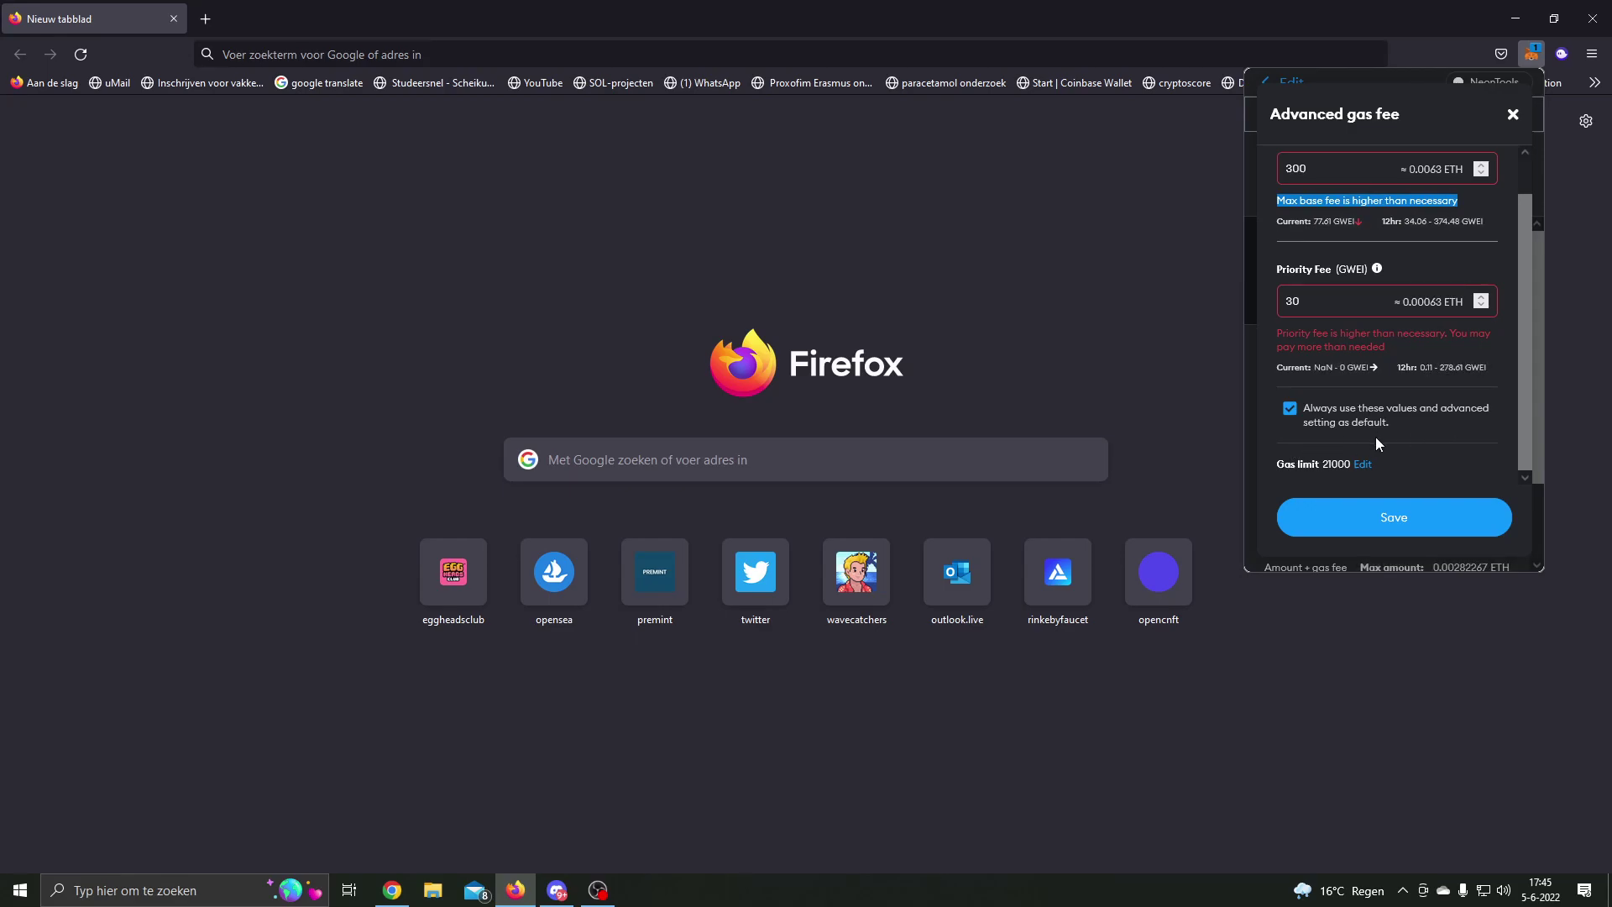
{"action": "left_click", "coordinate": [1398, 542]}
{"action": "scroll", "coordinate": [1410, 486], "scroll_direction": "down", "scroll_amount": 3}
{"action": "left_click_drag", "start_coordinate": [1418, 359], "coordinate": [1396, 360]}
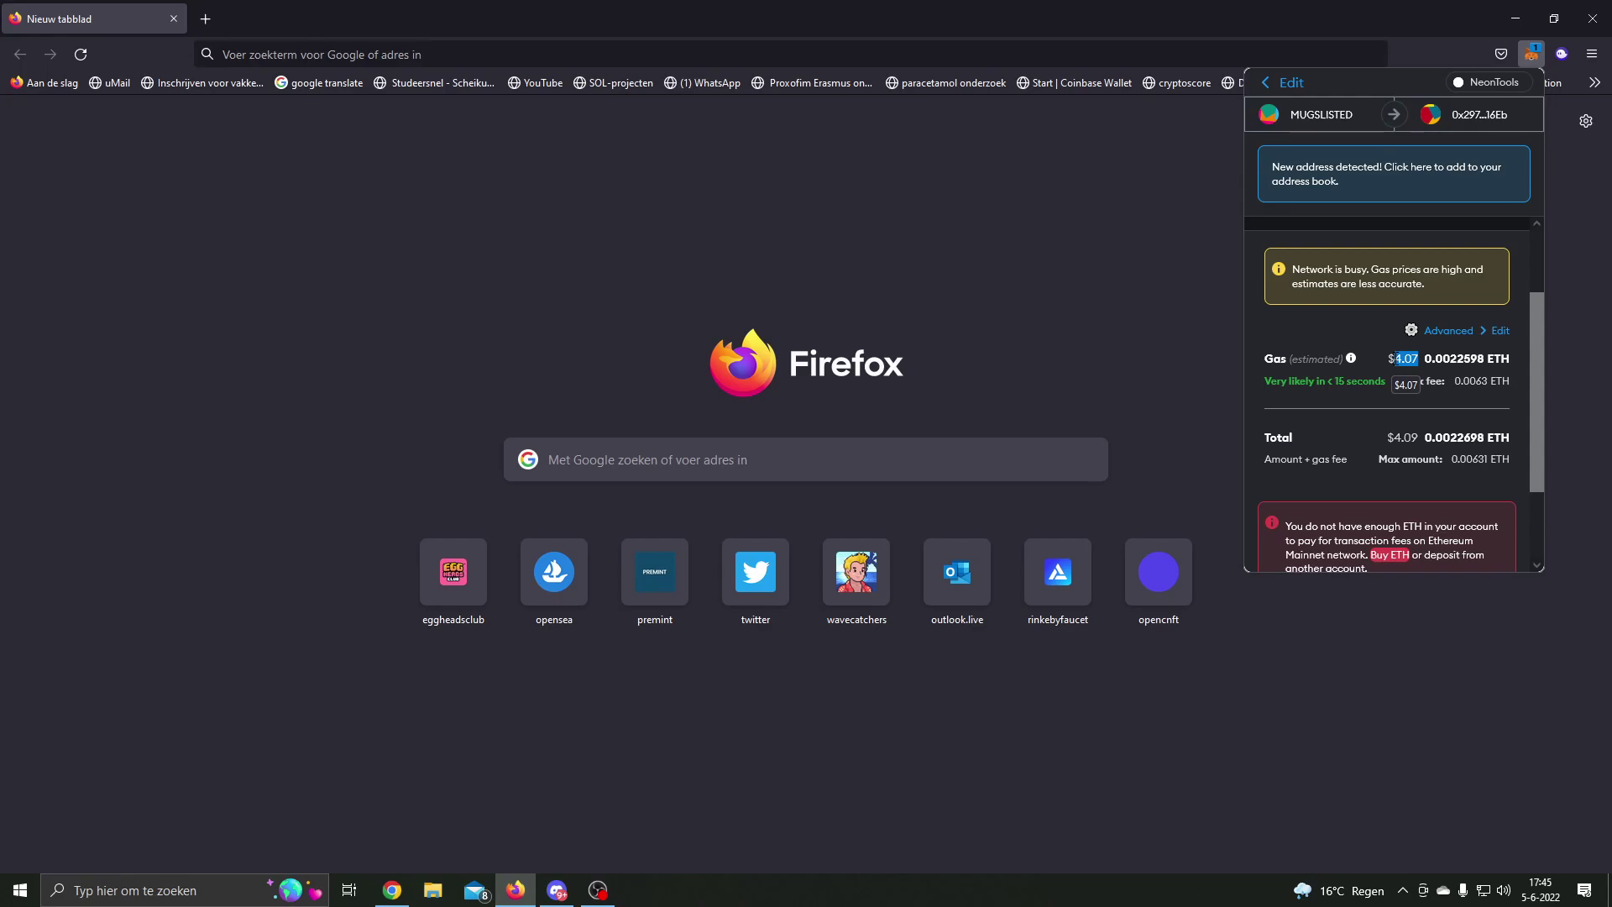
{"action": "scroll", "coordinate": [1395, 360], "scroll_direction": "down", "scroll_amount": 2}
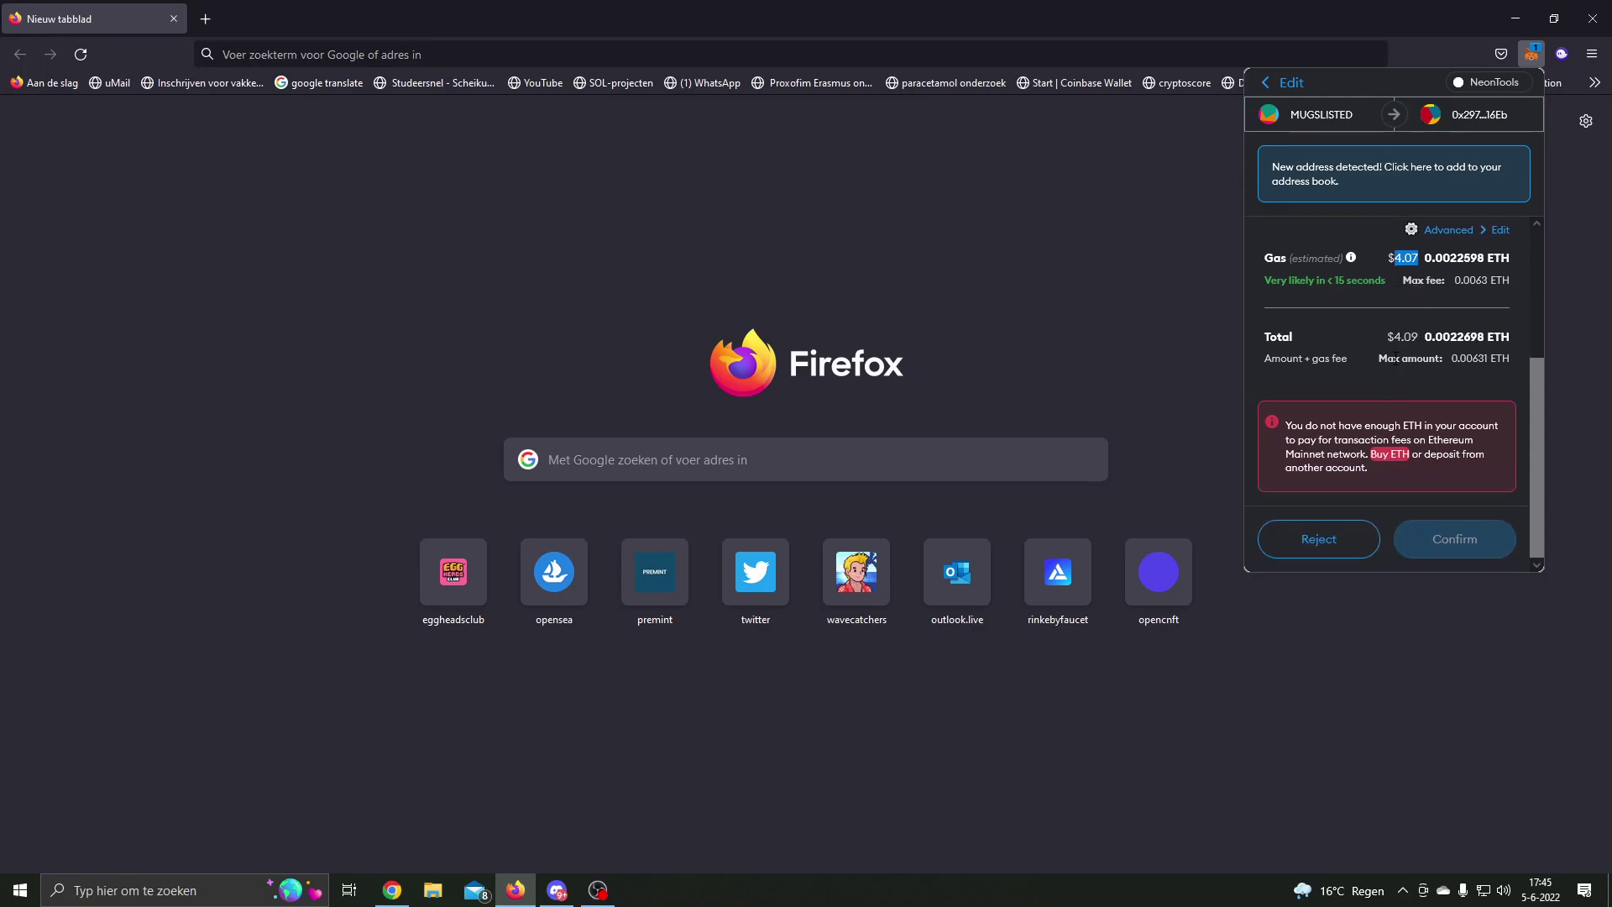
{"action": "scroll", "coordinate": [1395, 359], "scroll_direction": "up", "scroll_amount": 3}
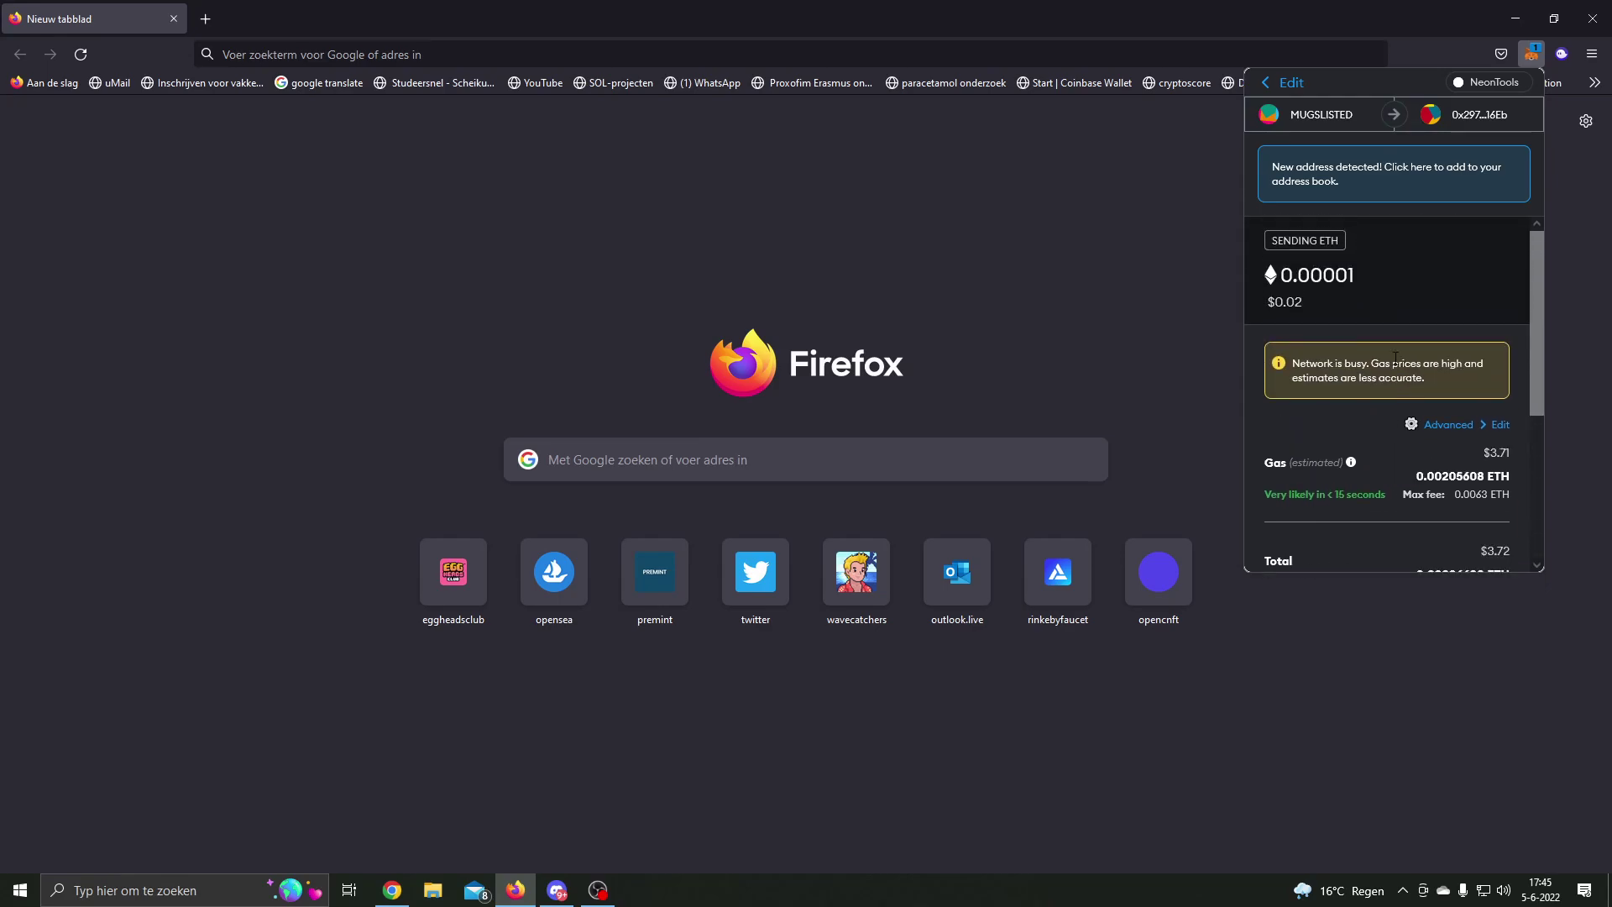
{"action": "scroll", "coordinate": [1396, 361], "scroll_direction": "down", "scroll_amount": 2}
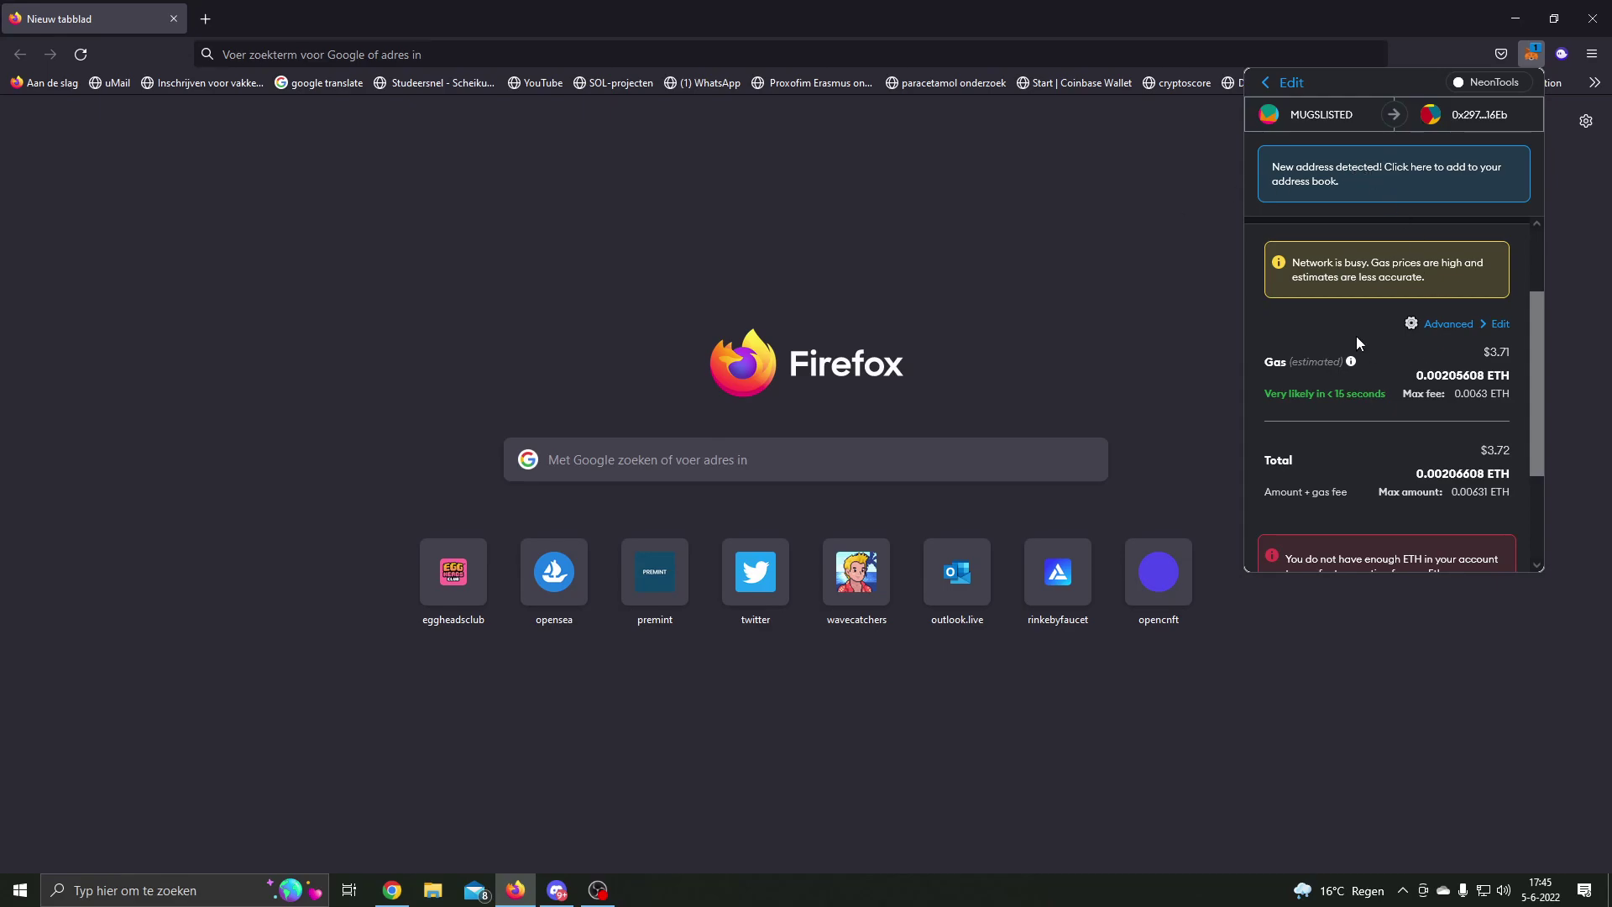
Step: Re-save the 300/30 GWEI Advanced fees with the default checkbox ticked
{"action": "left_click", "coordinate": [1471, 332]}
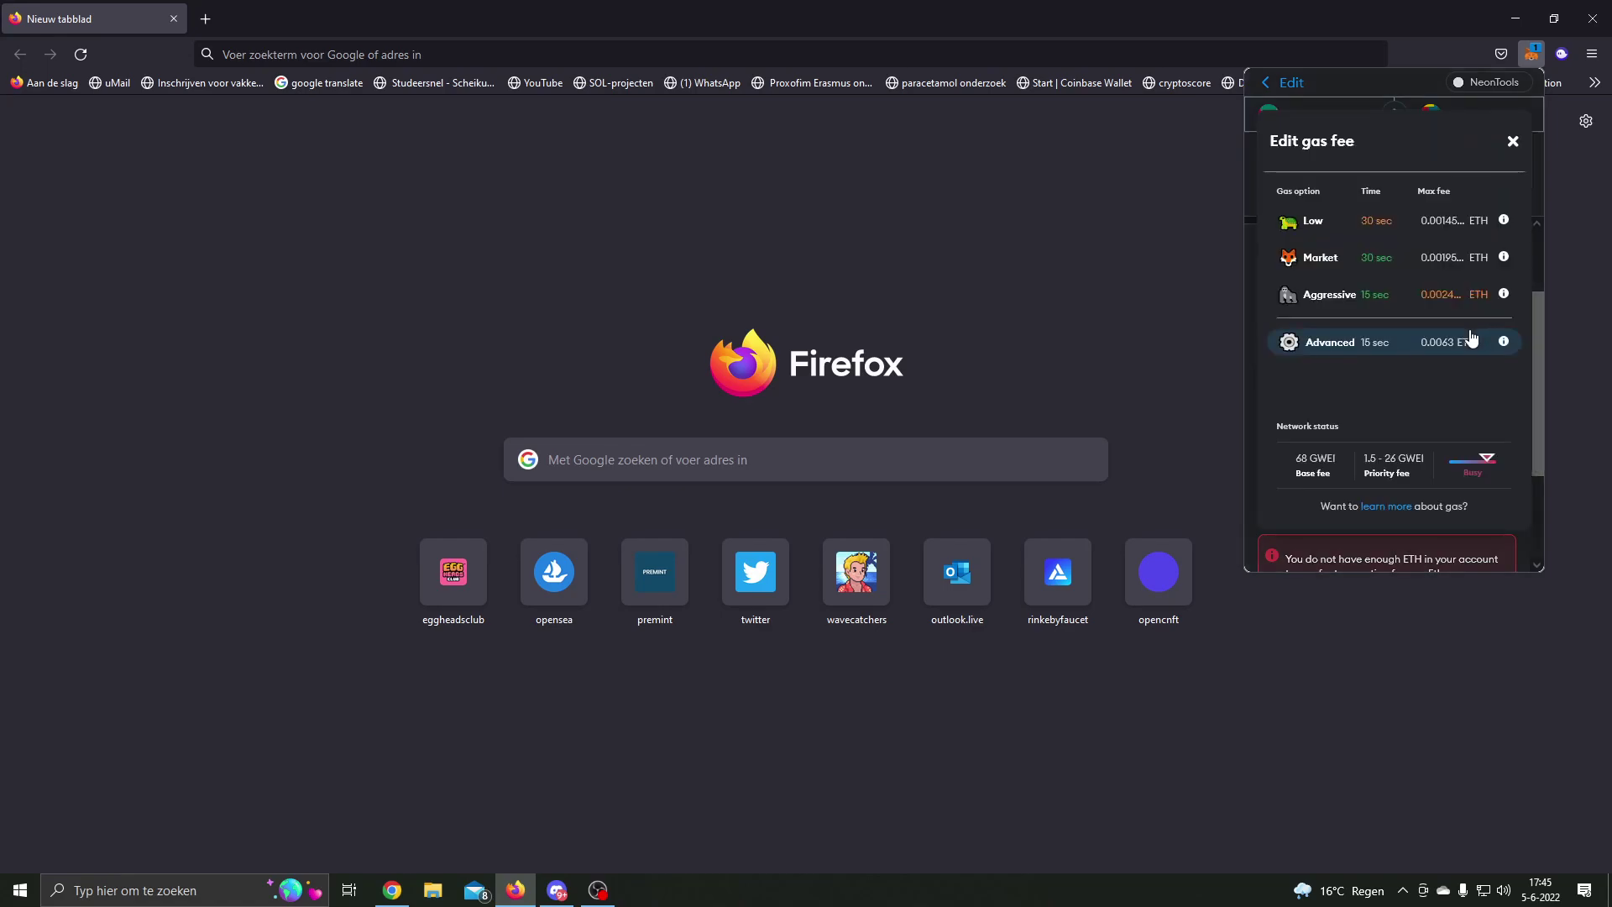
{"action": "left_click", "coordinate": [1513, 143]}
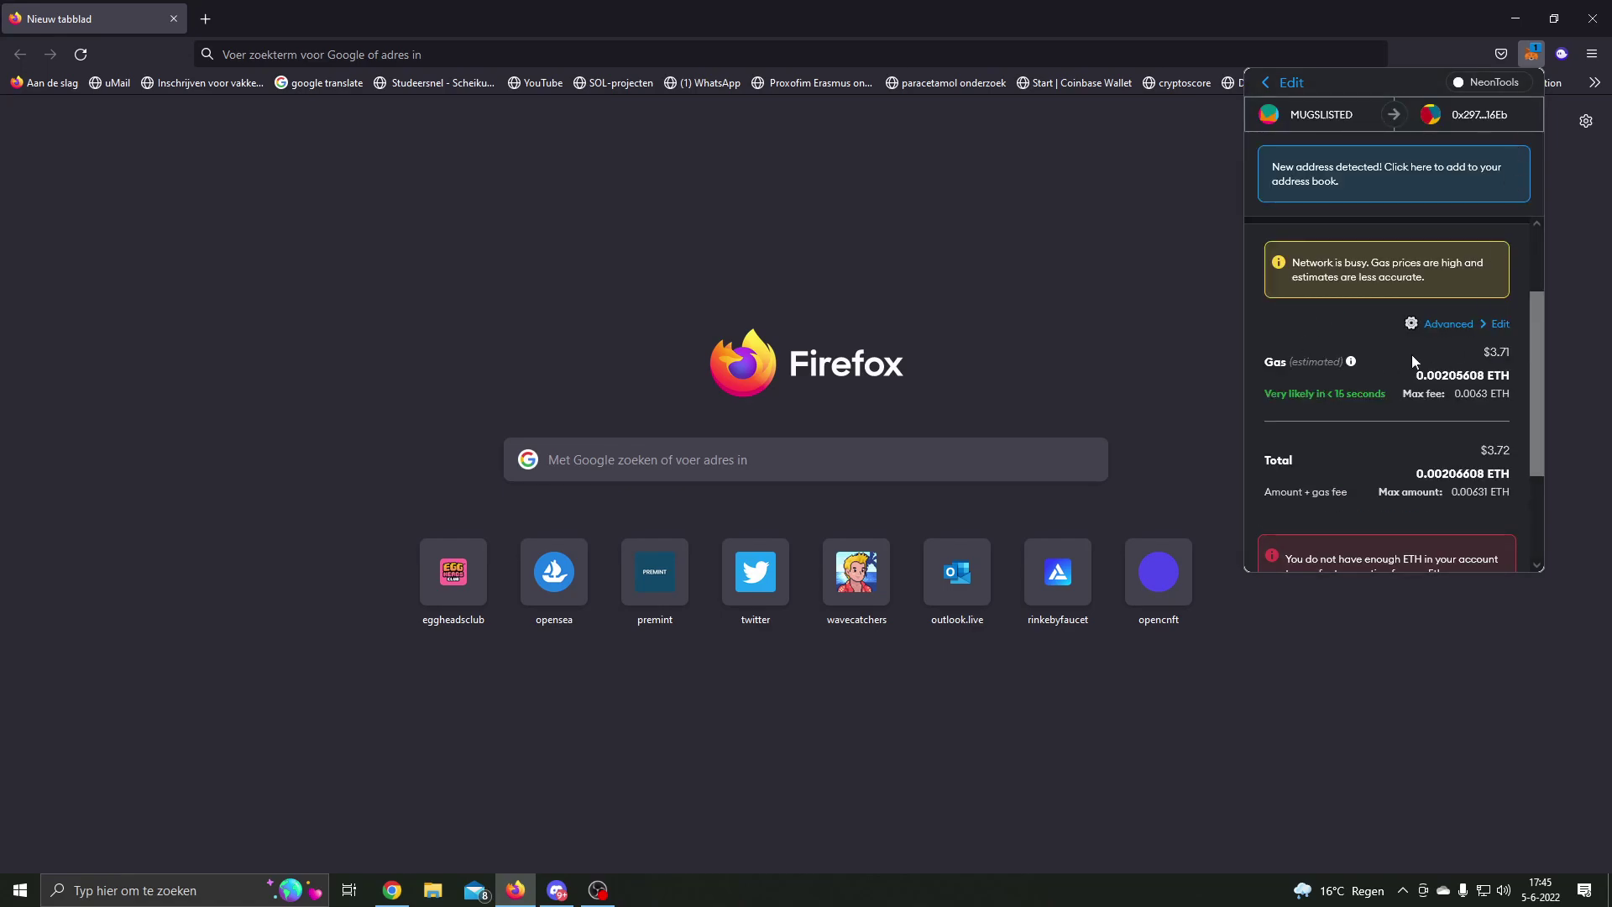
{"action": "left_click", "coordinate": [1468, 329]}
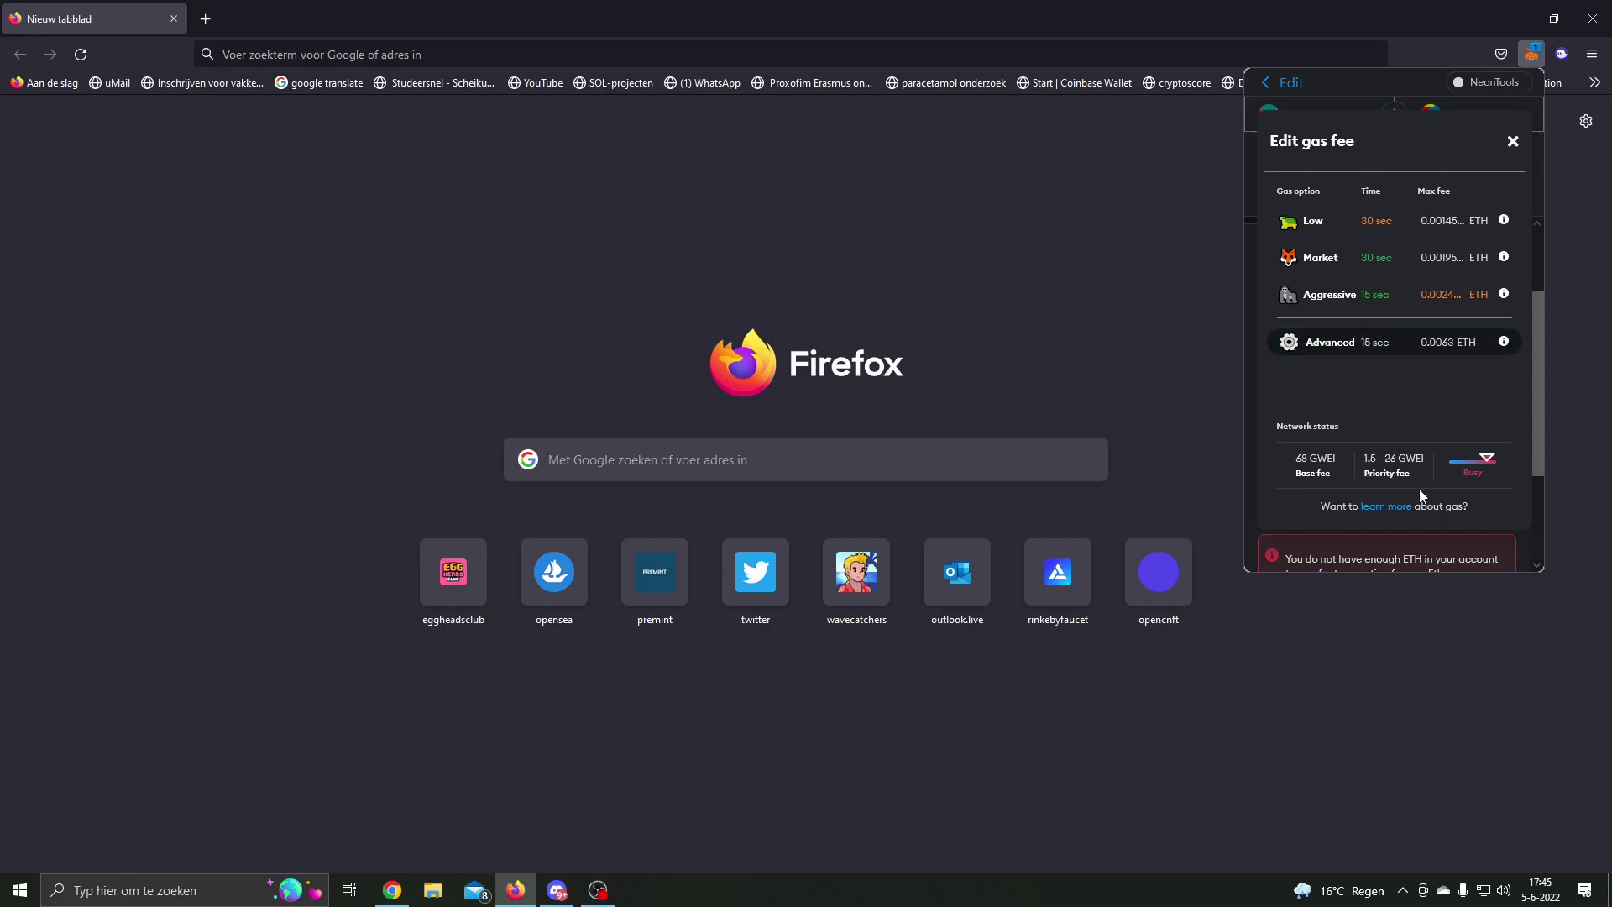
{"action": "left_click", "coordinate": [1339, 343]}
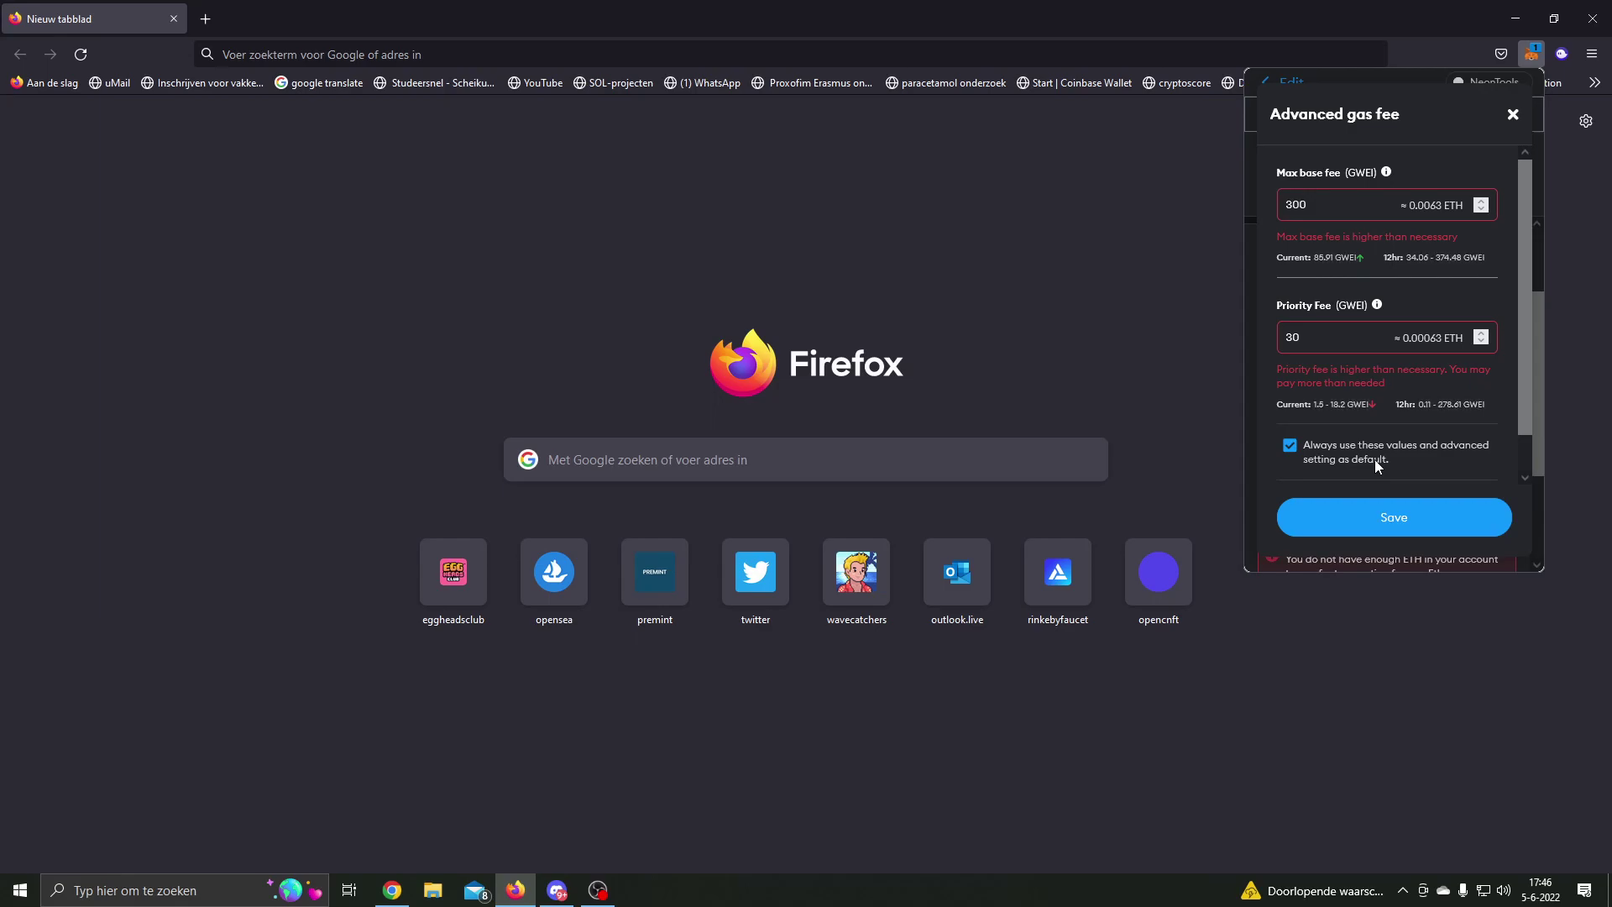
{"action": "left_click", "coordinate": [1289, 446]}
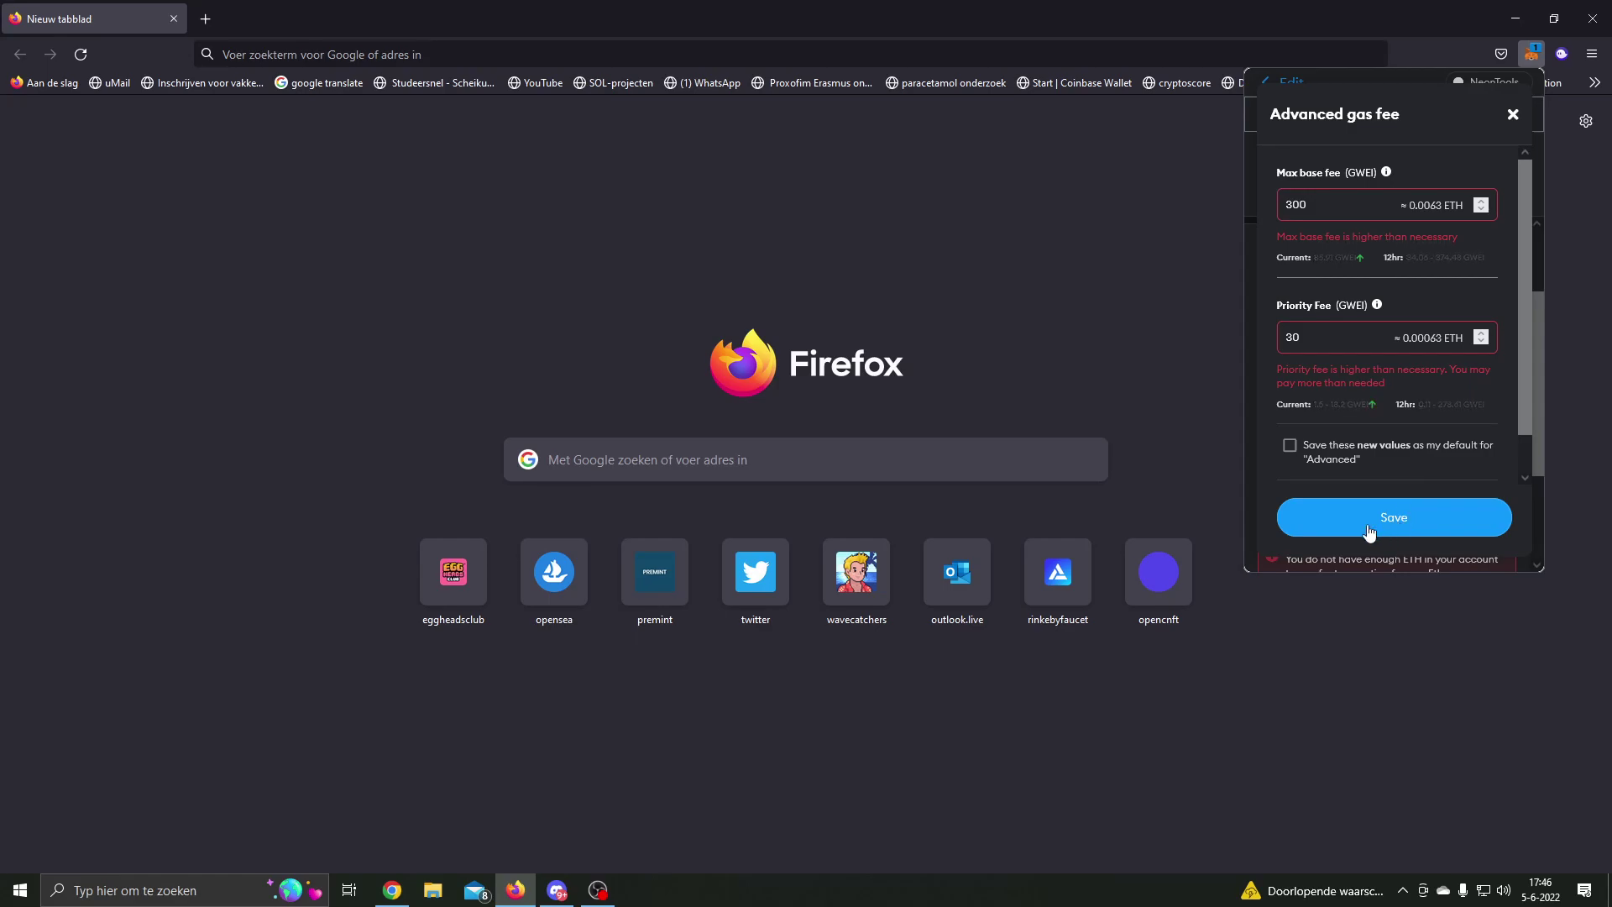
{"action": "left_click", "coordinate": [1290, 445]}
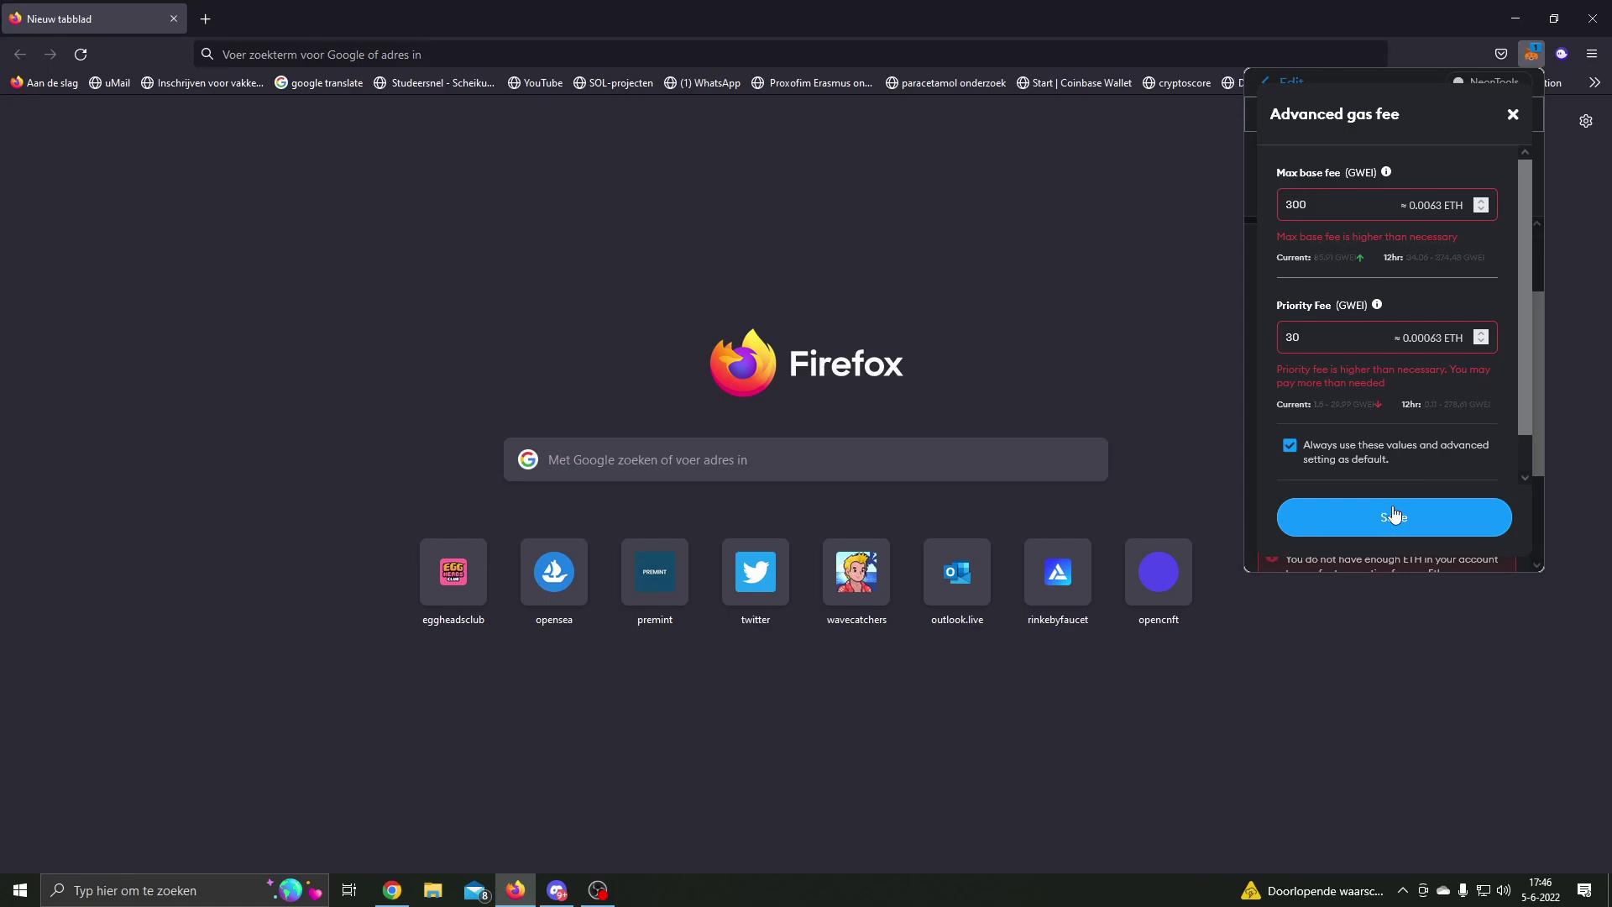
{"action": "left_click", "coordinate": [1380, 535]}
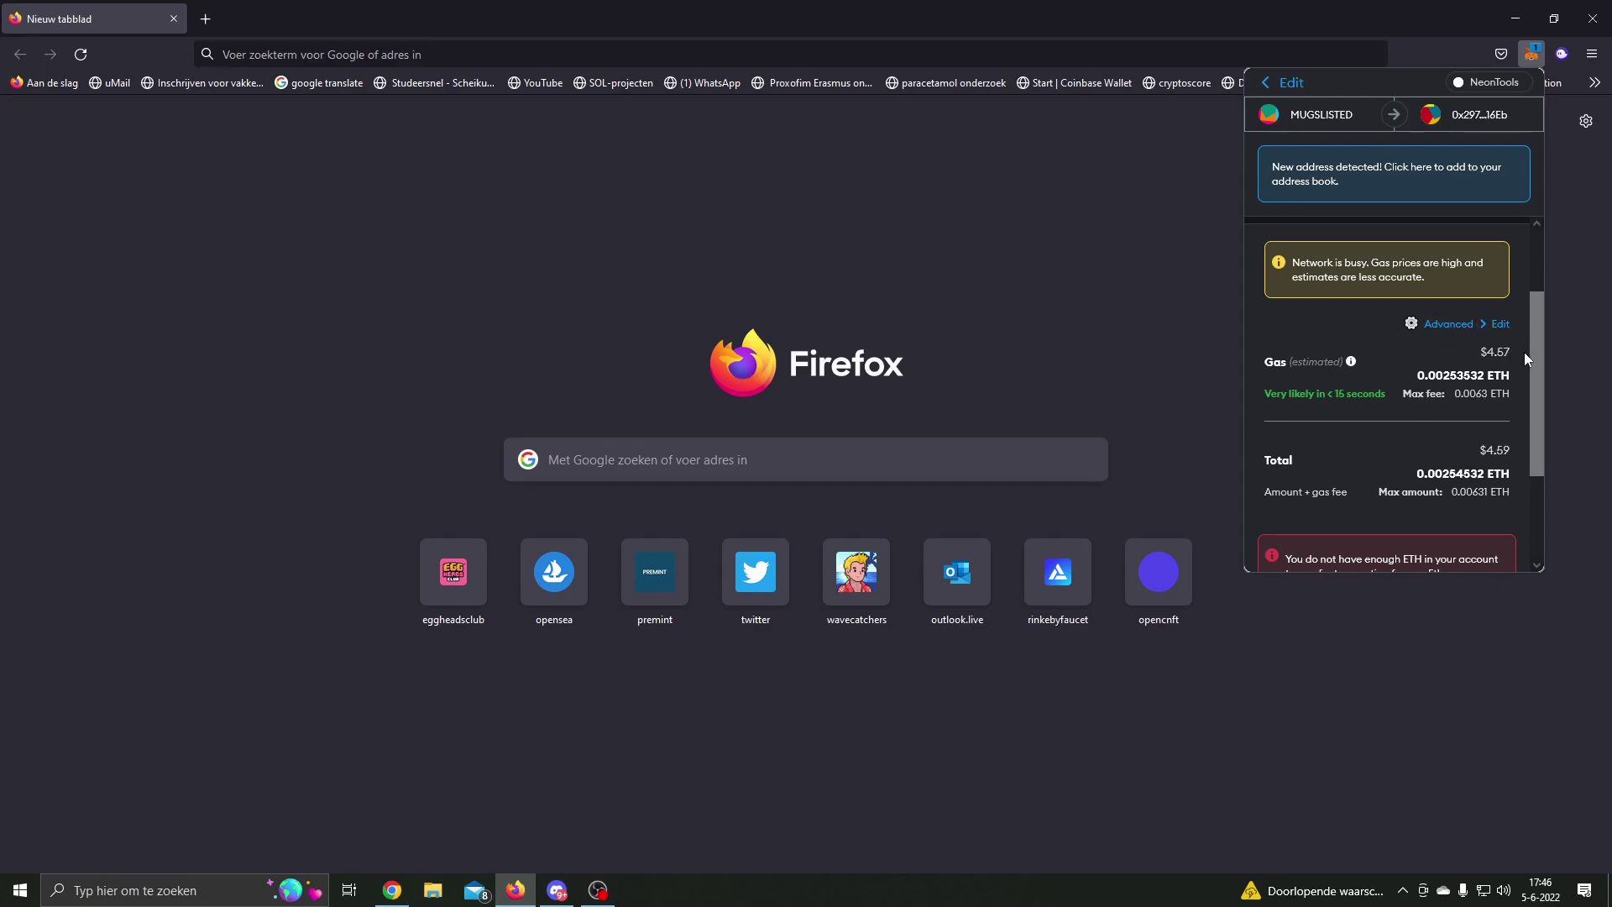
Step: Switch the transaction's gas fee to Market and check the total cost
{"action": "left_click", "coordinate": [1441, 333]}
{"action": "left_click", "coordinate": [1329, 264]}
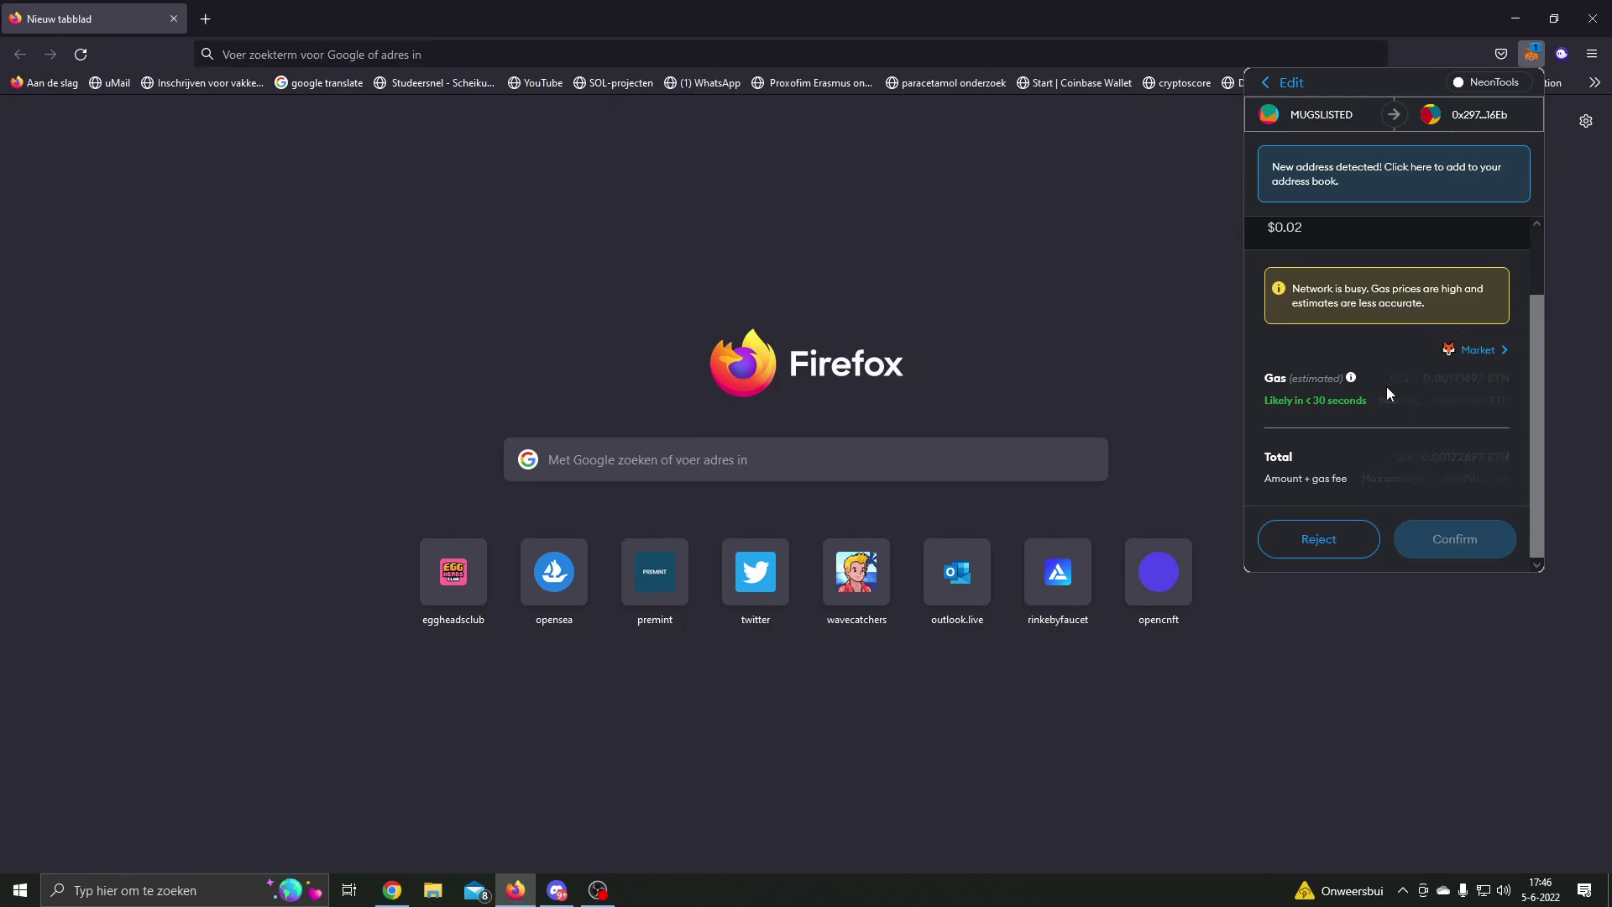
{"action": "left_click_drag", "start_coordinate": [1397, 457], "coordinate": [1478, 461]}
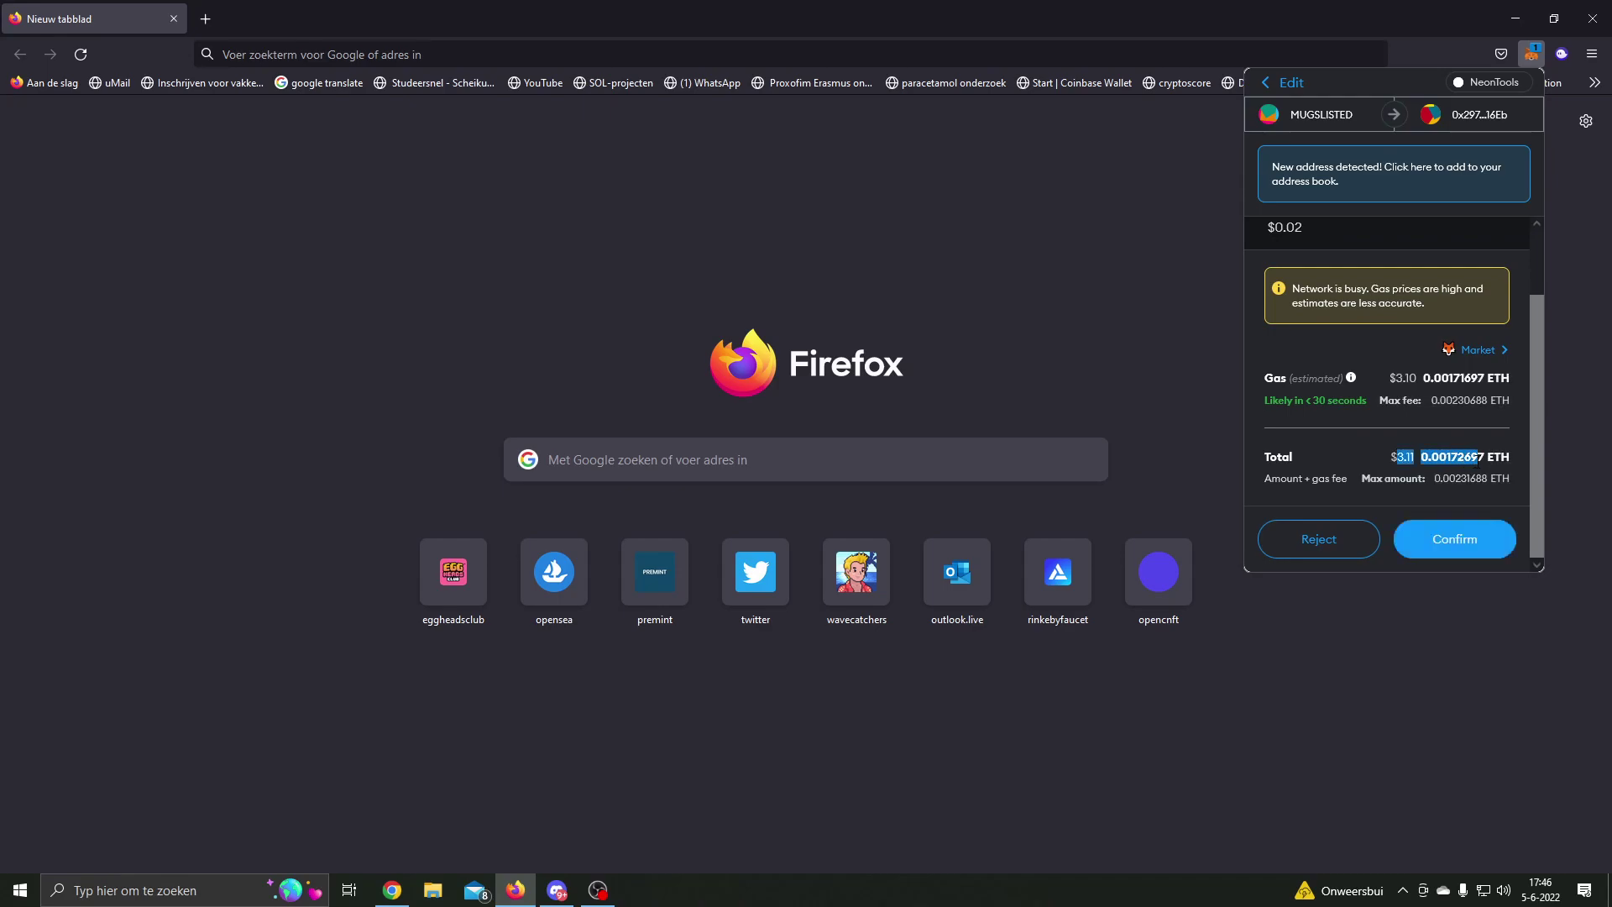
Step: Restore the saved Advanced fee of 300 base and 30 priority GWEI
{"action": "left_click", "coordinate": [1480, 349]}
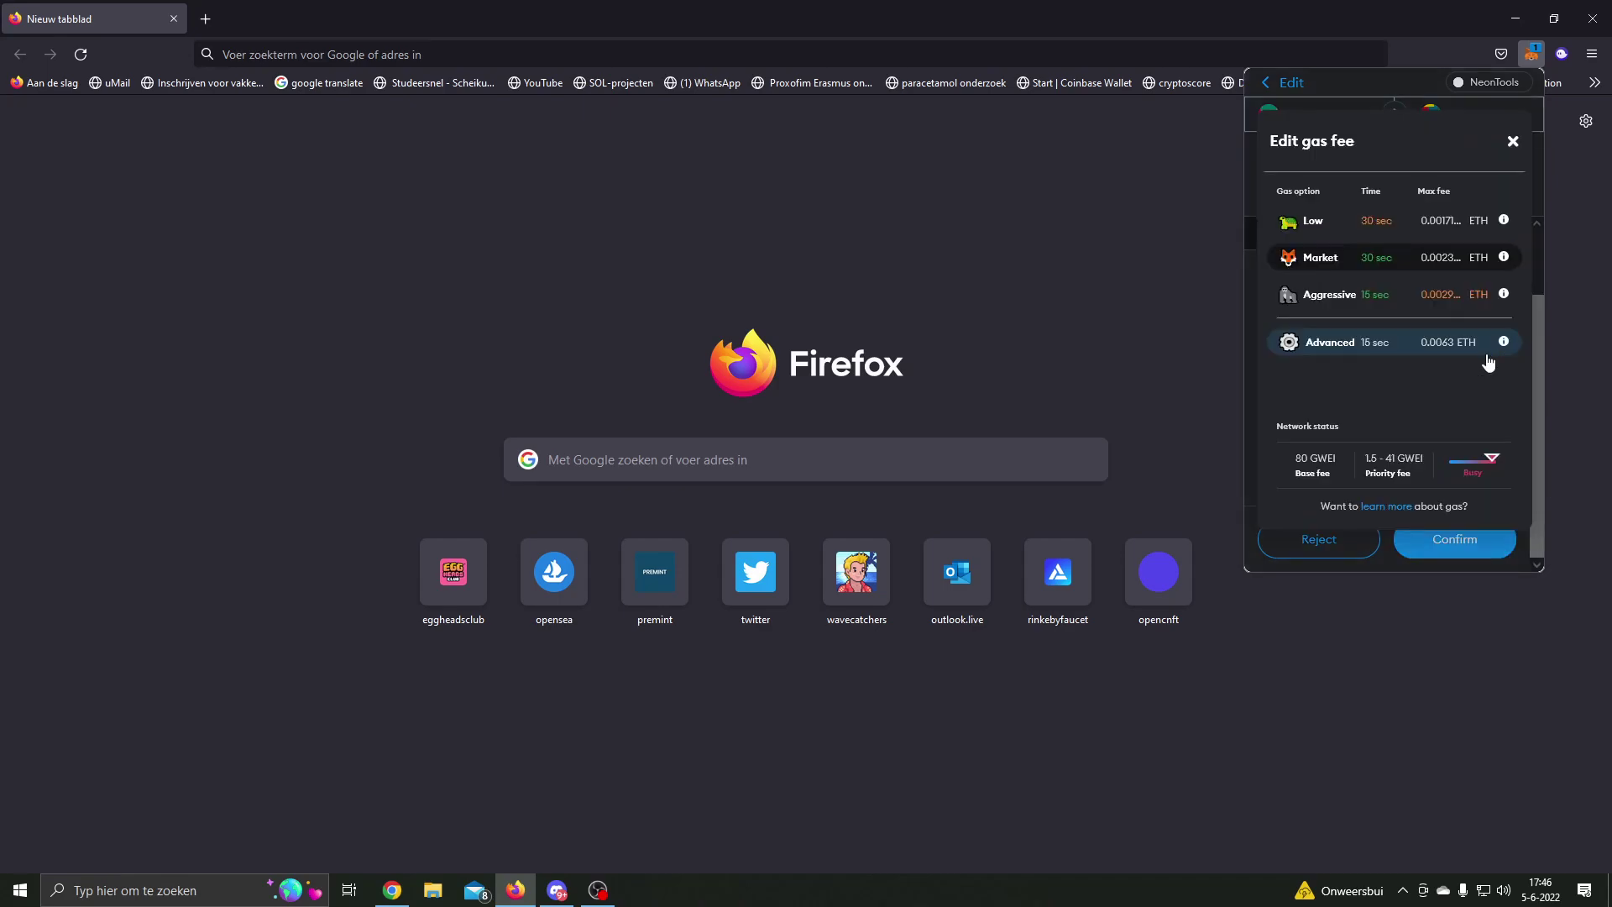
{"action": "left_click", "coordinate": [1514, 143]}
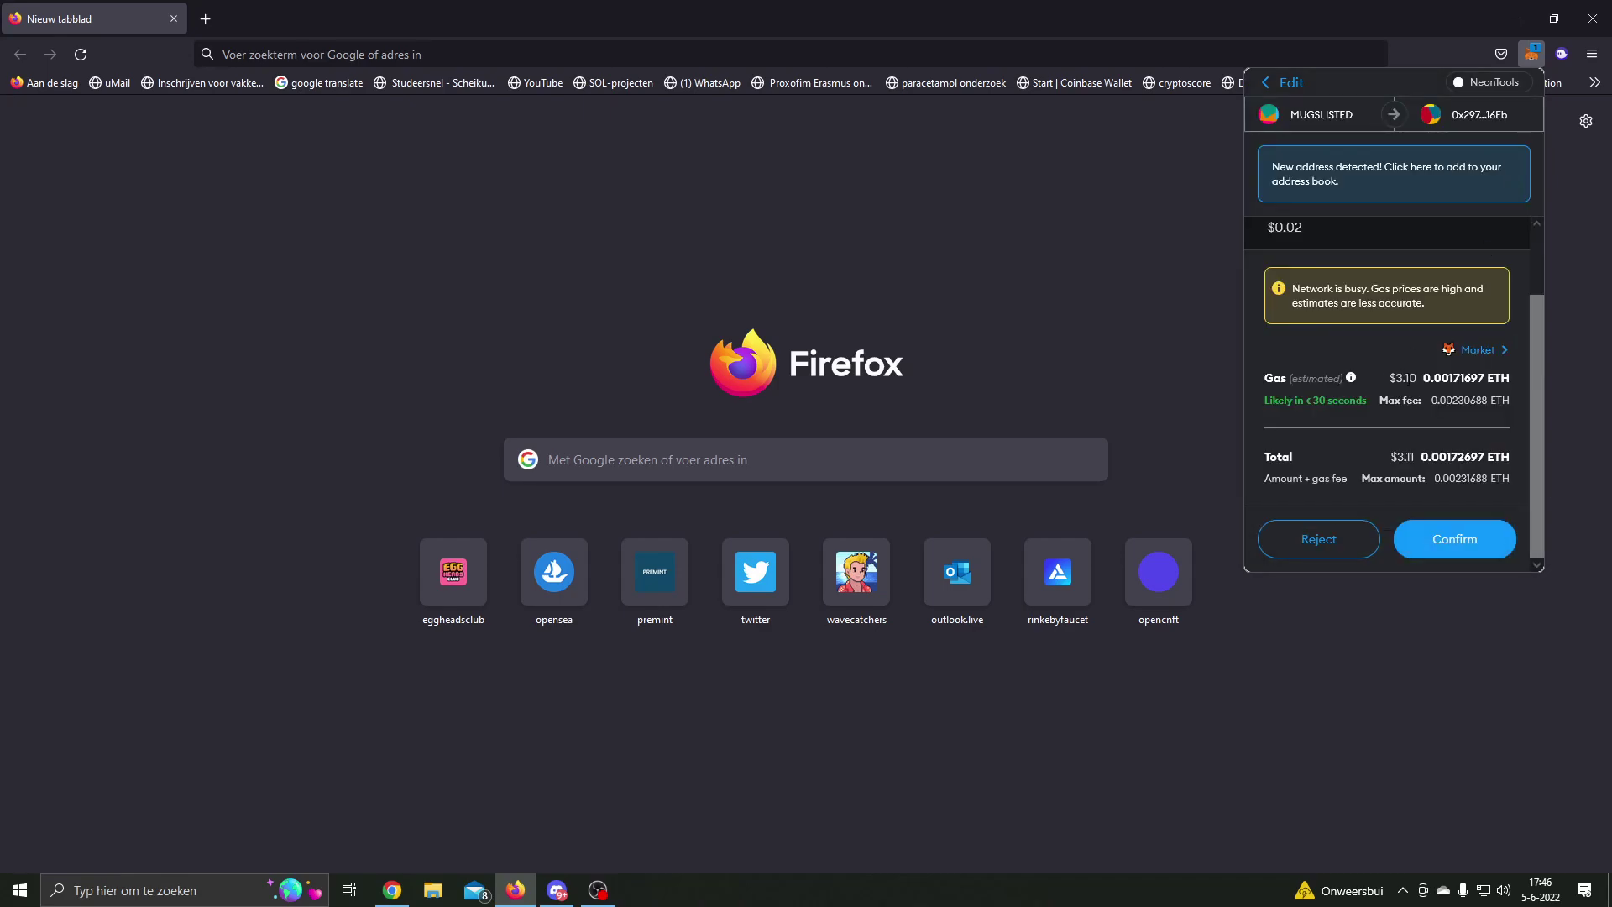
{"action": "left_click", "coordinate": [1478, 349]}
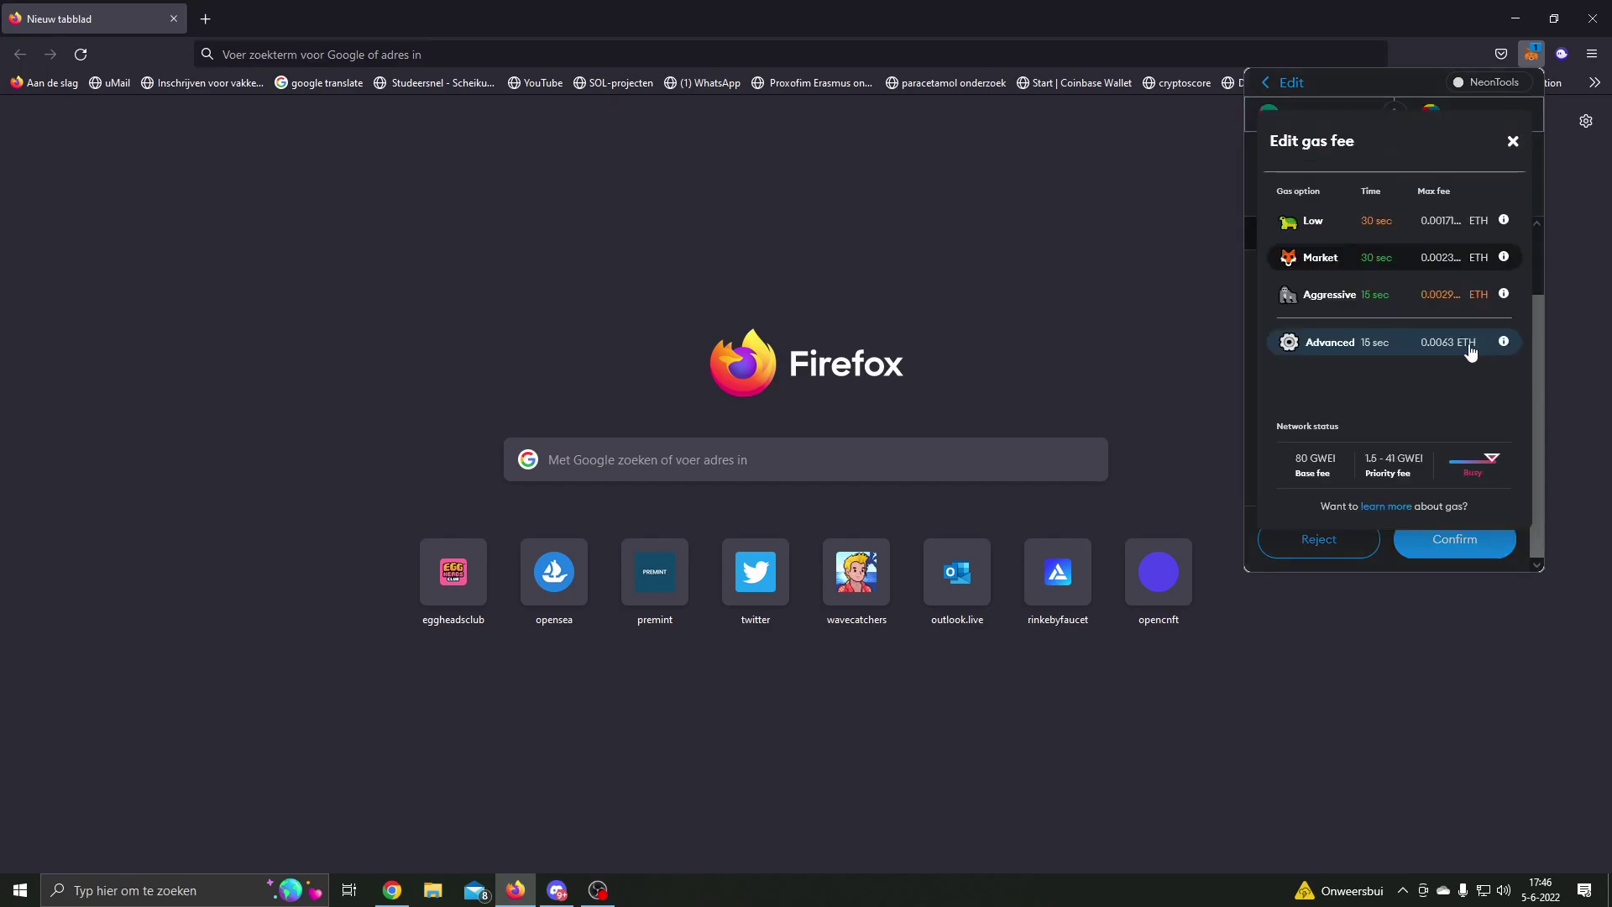
{"action": "left_click", "coordinate": [1353, 351]}
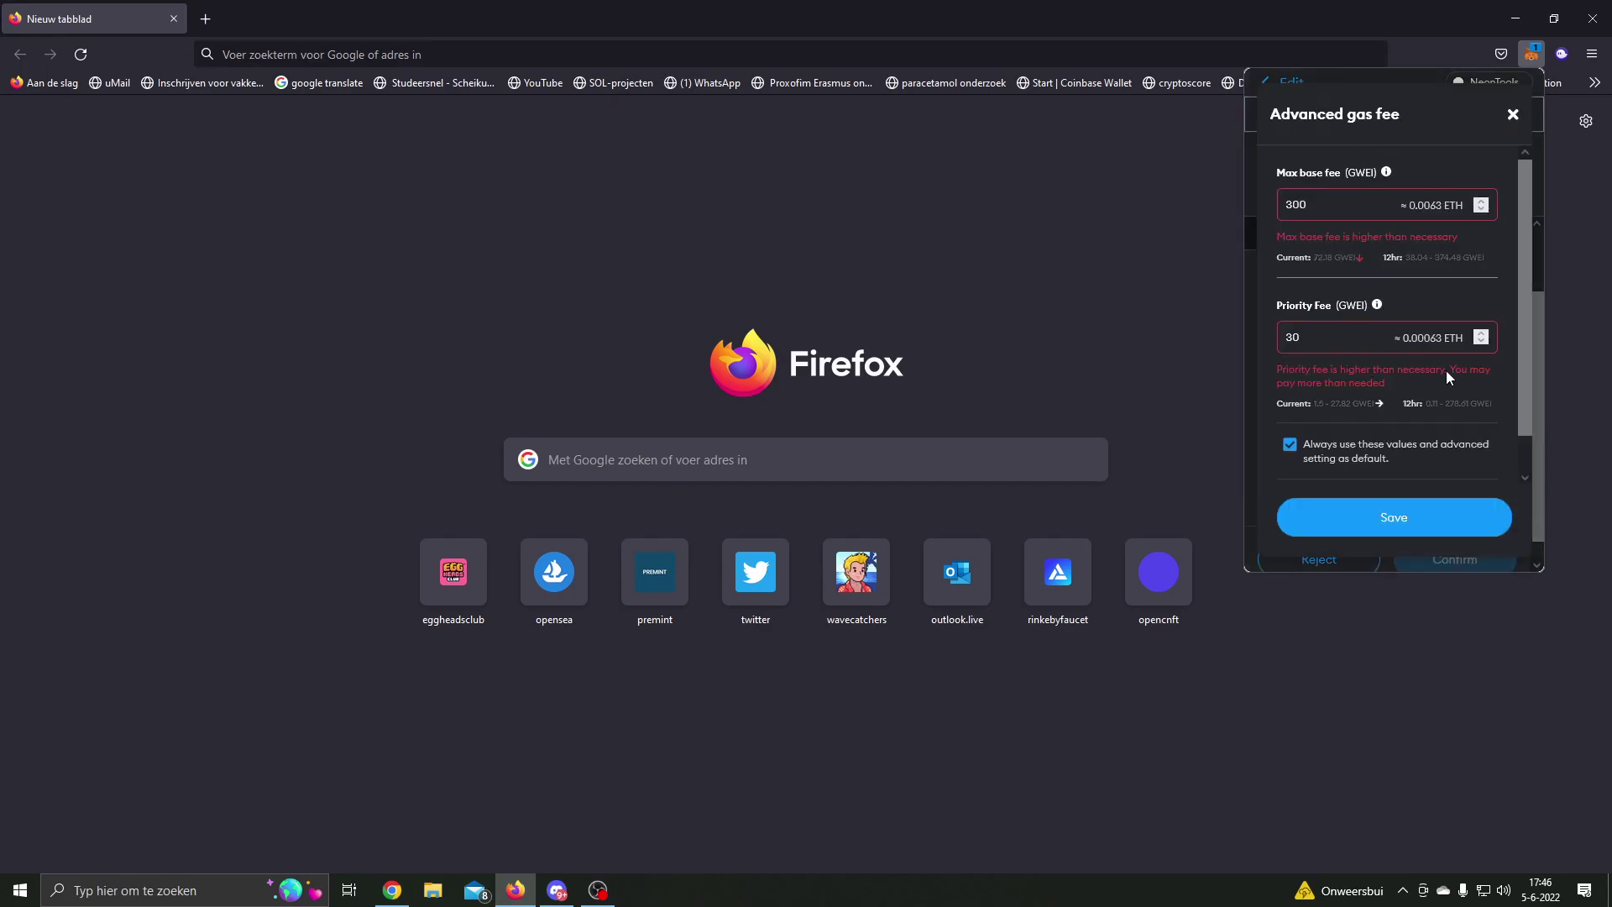
{"action": "left_click", "coordinate": [1409, 505]}
{"action": "left_click_drag", "start_coordinate": [1487, 378], "coordinate": [1510, 378]}
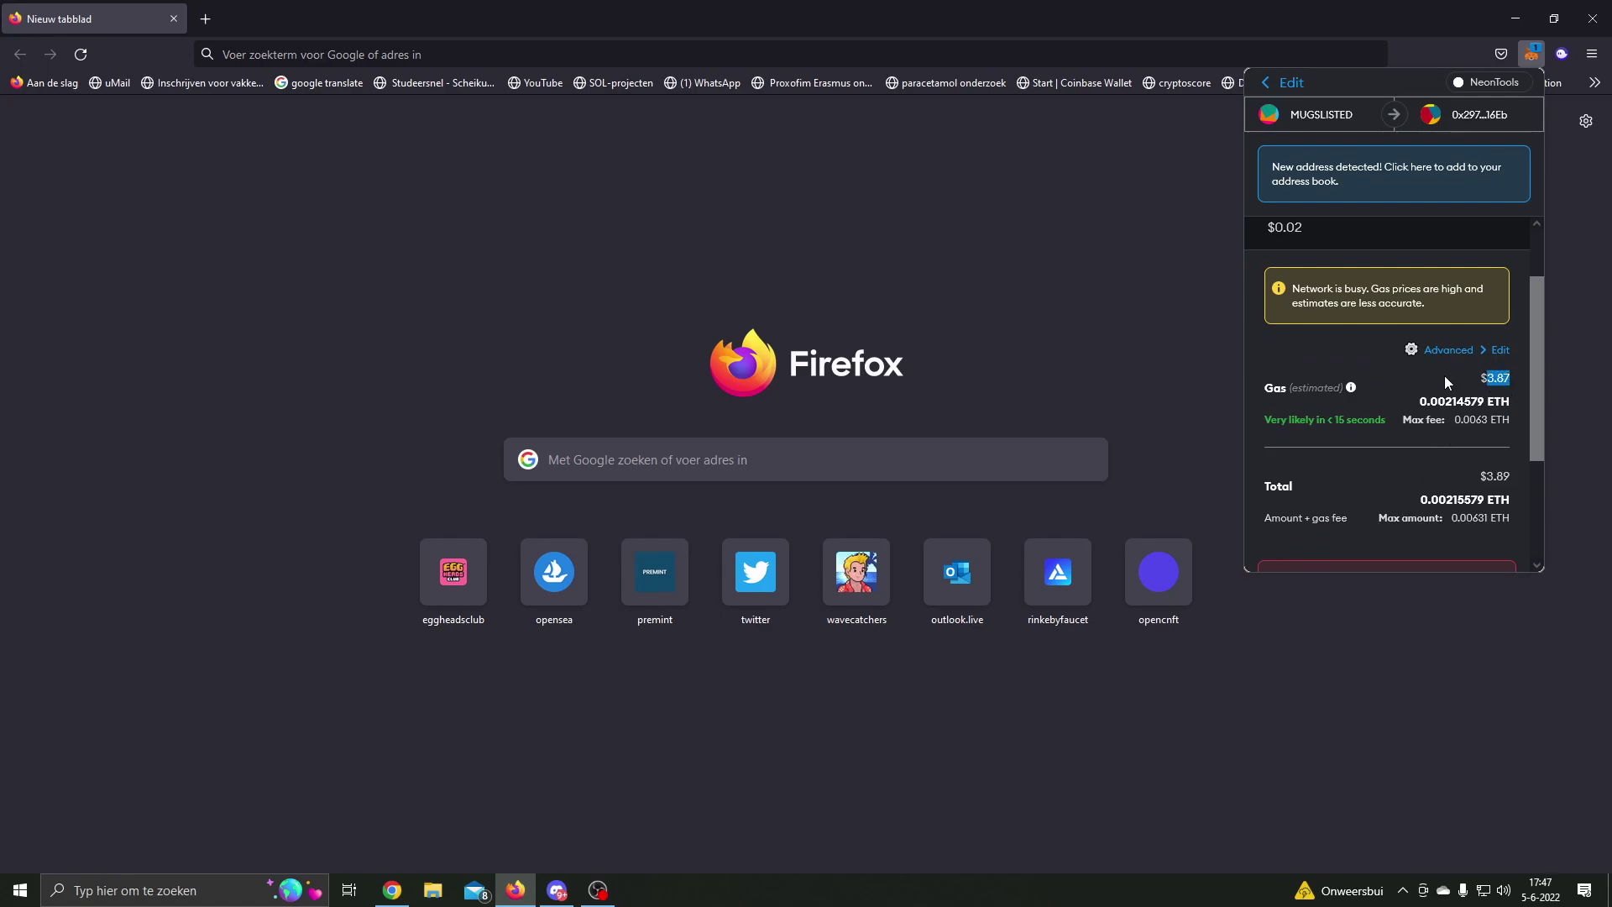
{"action": "scroll", "coordinate": [1444, 375], "scroll_direction": "down", "scroll_amount": 3}
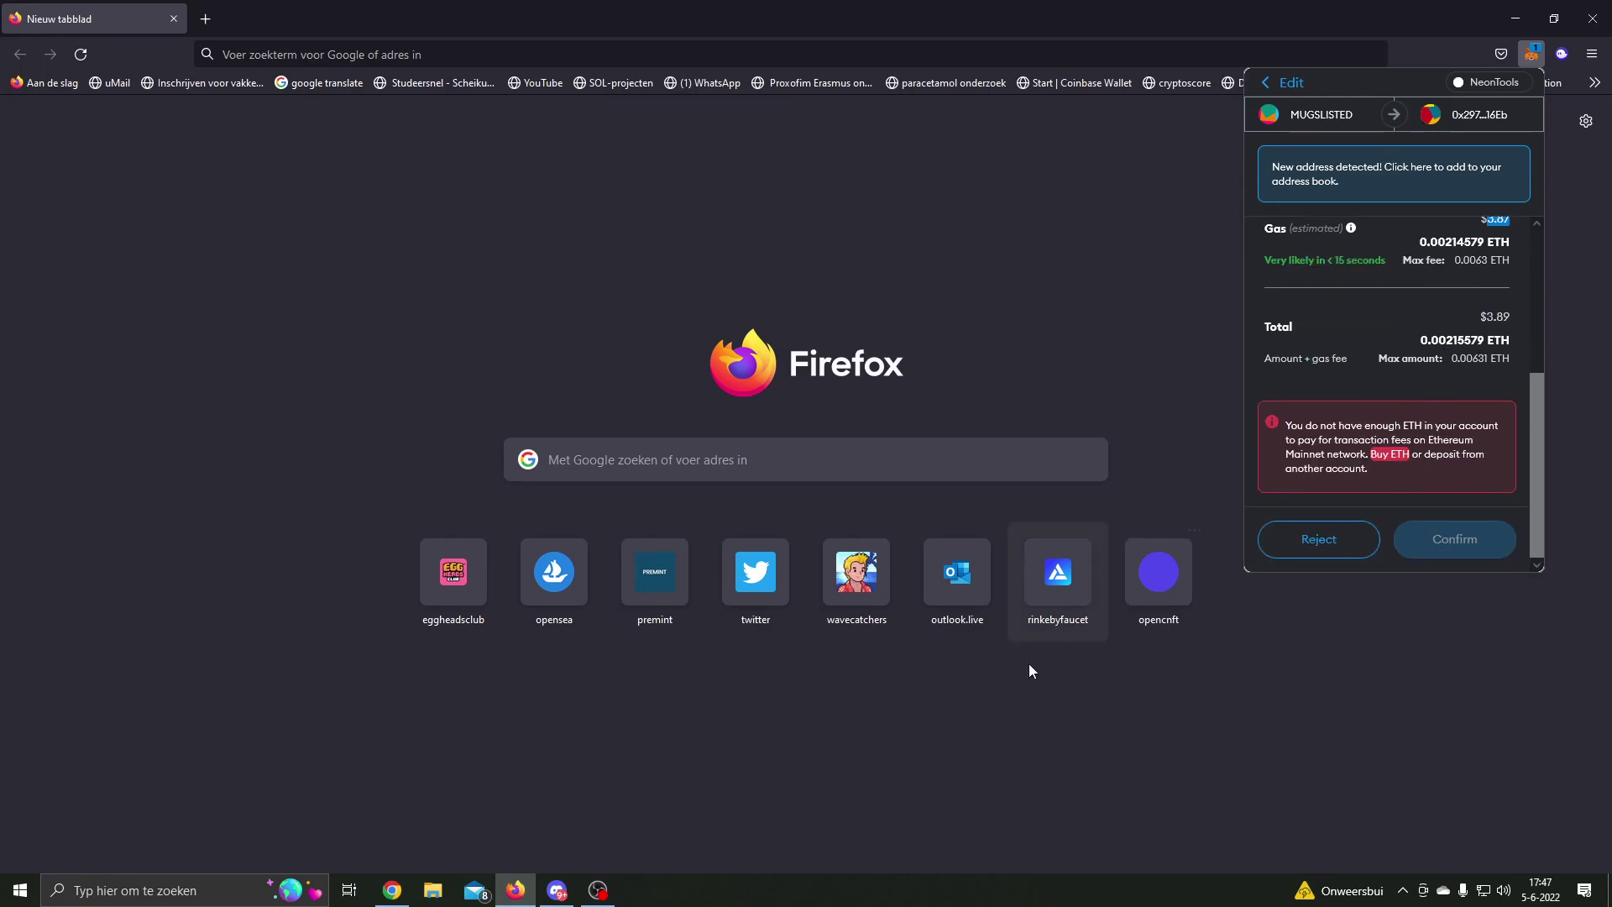